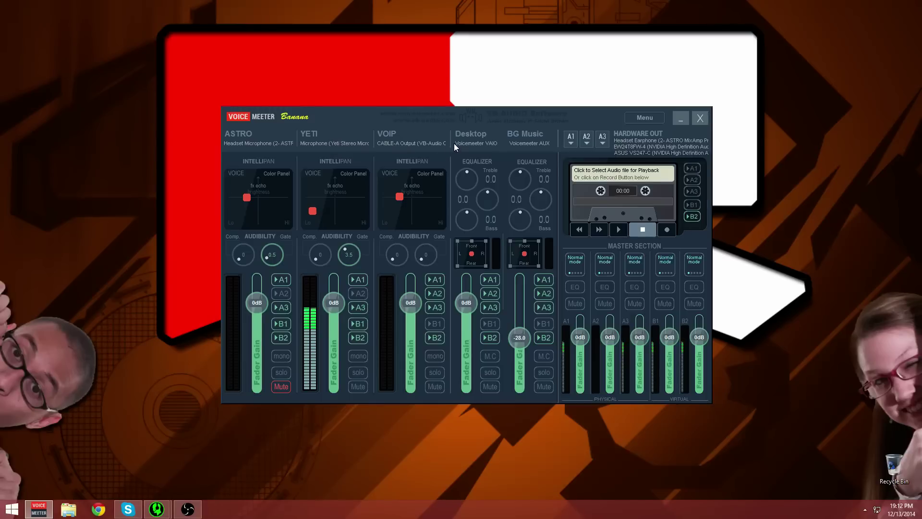
# - Open the Windows playback devices and check which one is the default, down to the VoiceMeeter Input entry
pyautogui.click(865, 510)
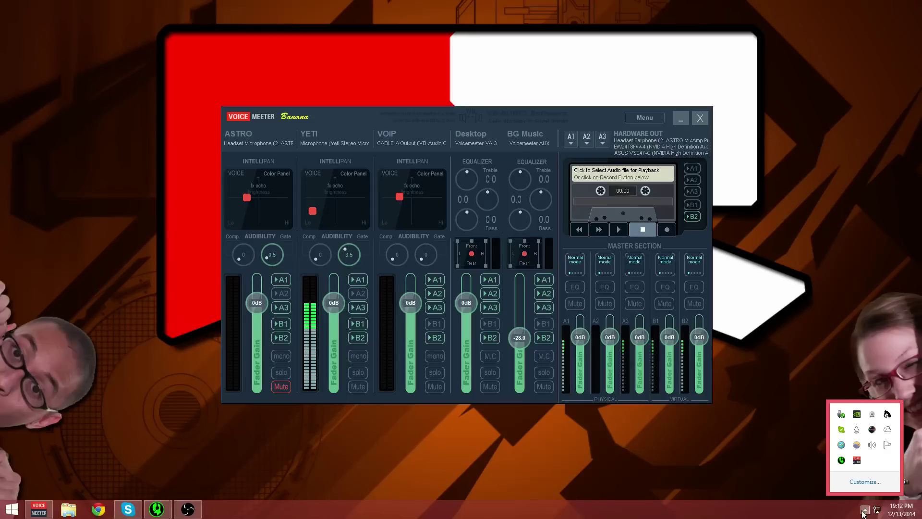
pyautogui.rightClick(872, 444)
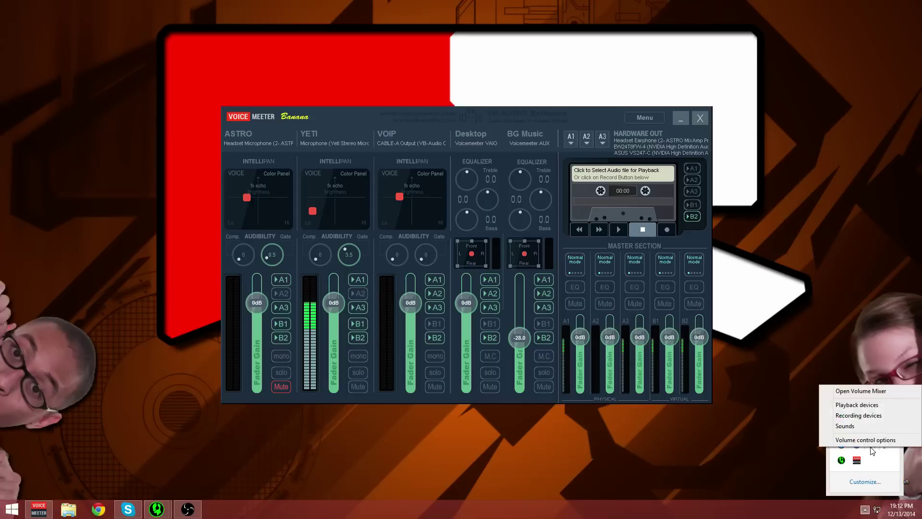
pyautogui.click(859, 405)
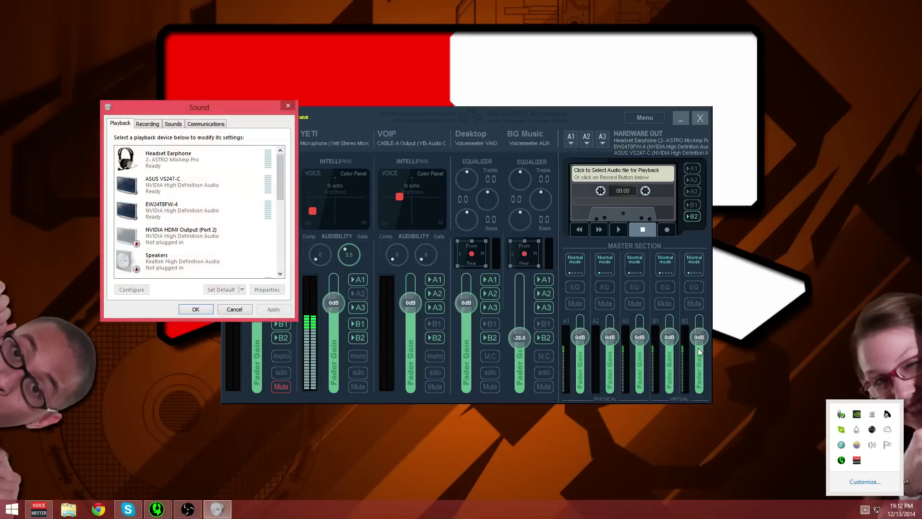
pyautogui.moveTo(260, 111); pyautogui.dragTo(537, 147)
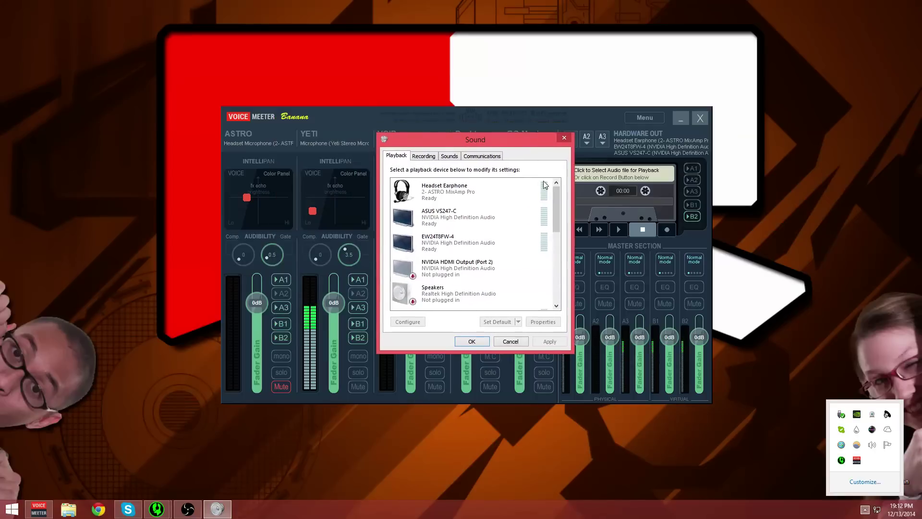
pyautogui.scroll(-1, 555, 205)
pyautogui.moveTo(556, 205); pyautogui.dragTo(552, 270)
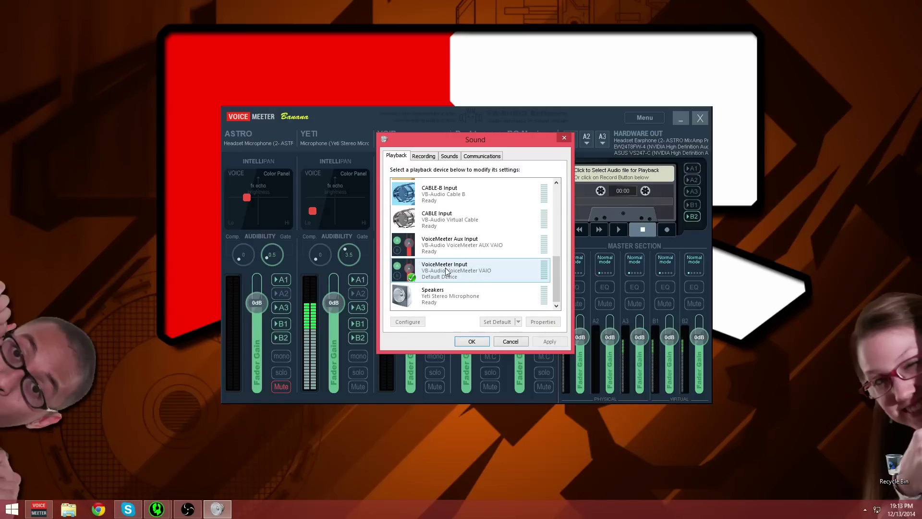
# - Review the Windows recording devices down to the VoiceMeeter Output entry and close the sound settings
pyautogui.click(419, 159)
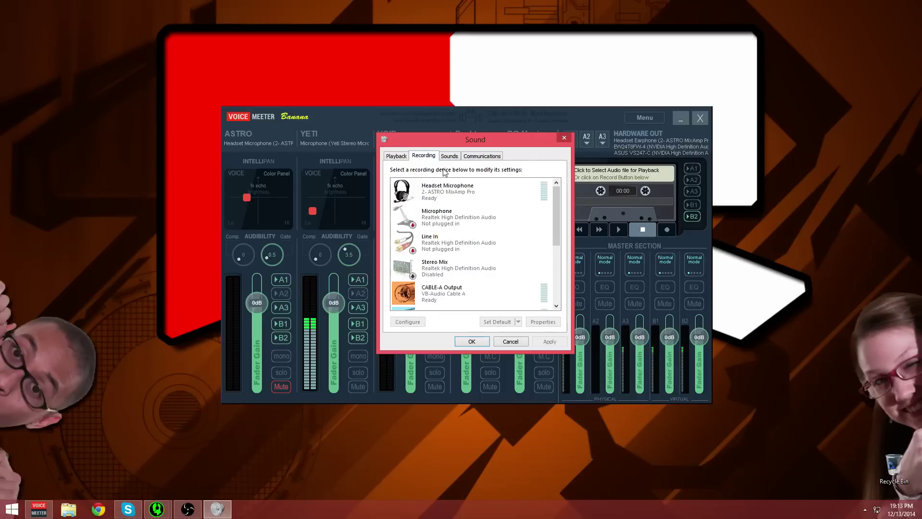
pyautogui.moveTo(552, 198); pyautogui.dragTo(553, 258)
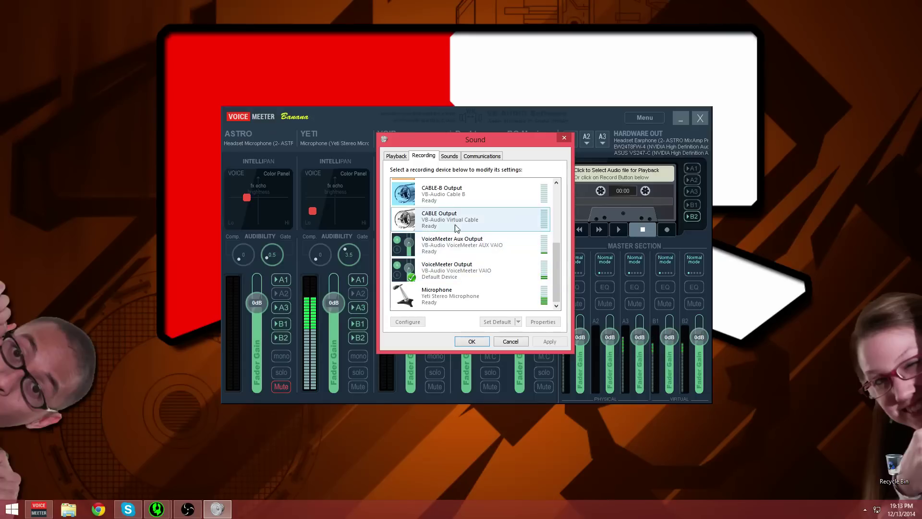
pyautogui.click(418, 228)
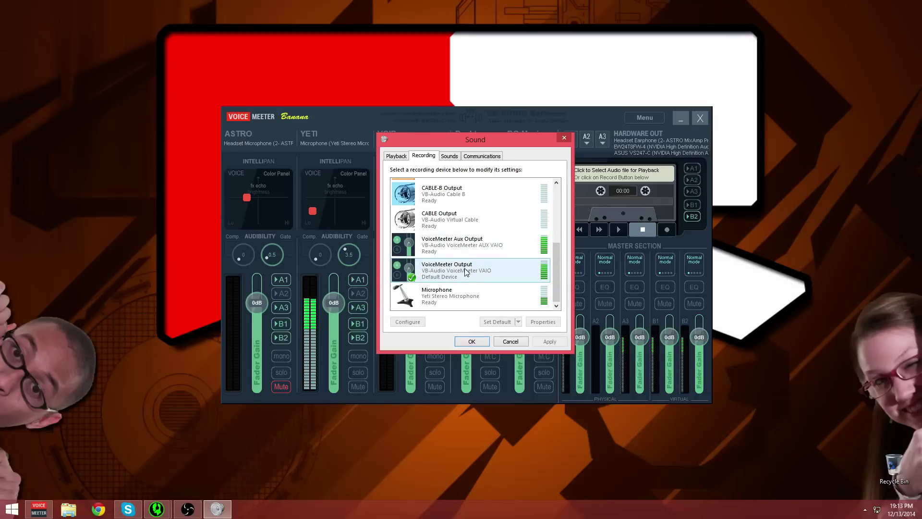
pyautogui.click(475, 341)
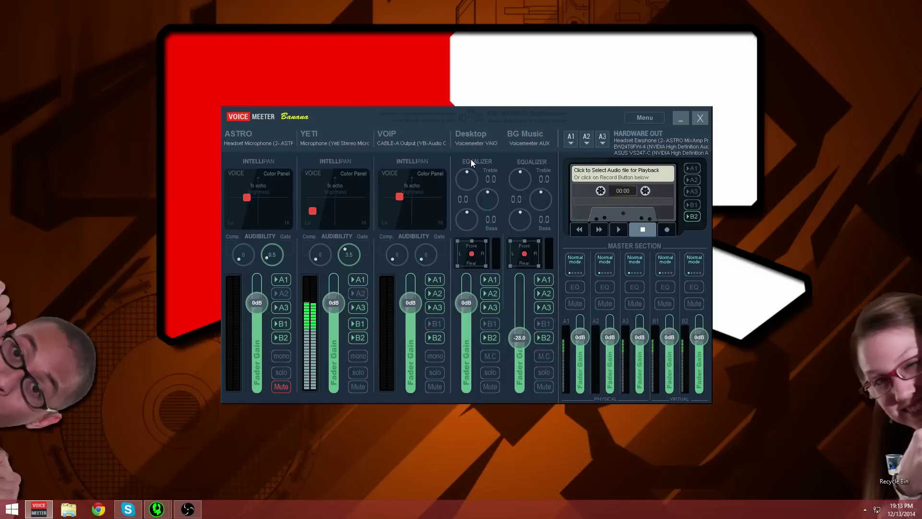
# - Open the label of the Voicemeeter VAIO strip for editing and keep the name Desktop
pyautogui.doubleClick(480, 134)
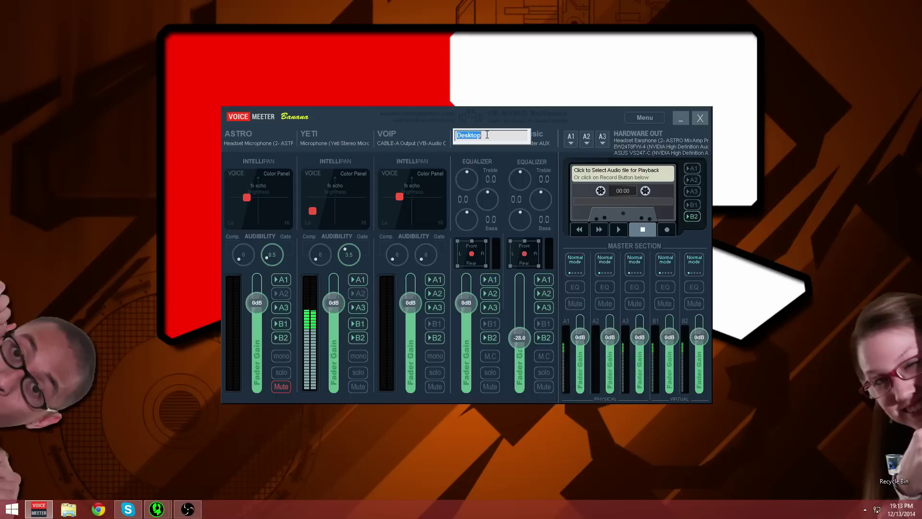
pyautogui.press('Return')
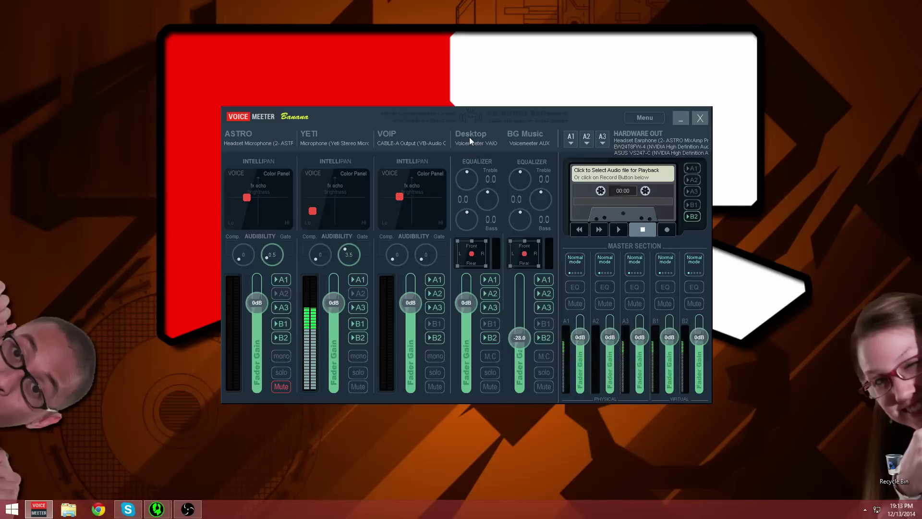
# - Reopen the Windows playback devices and examine the VoiceMeeter Input and VoiceMeeter Aux Input entries
pyautogui.click(865, 509)
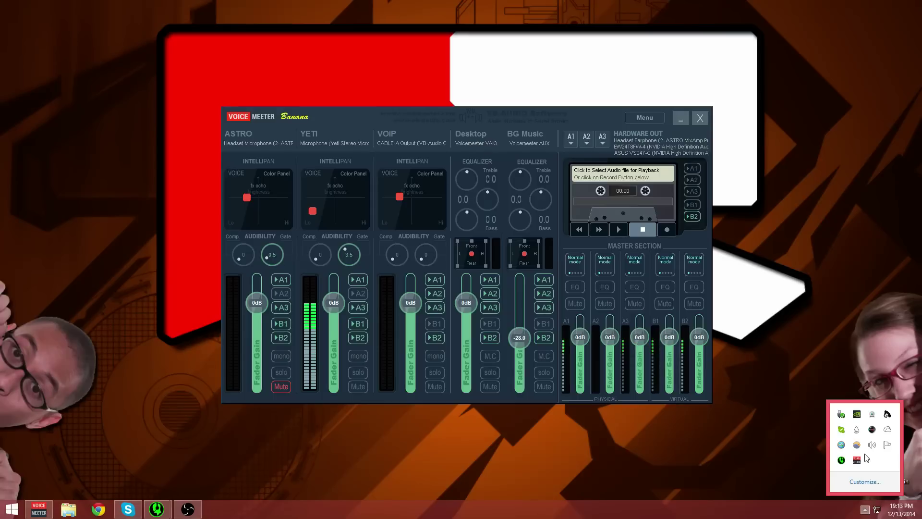
pyautogui.rightClick(872, 448)
pyautogui.click(852, 405)
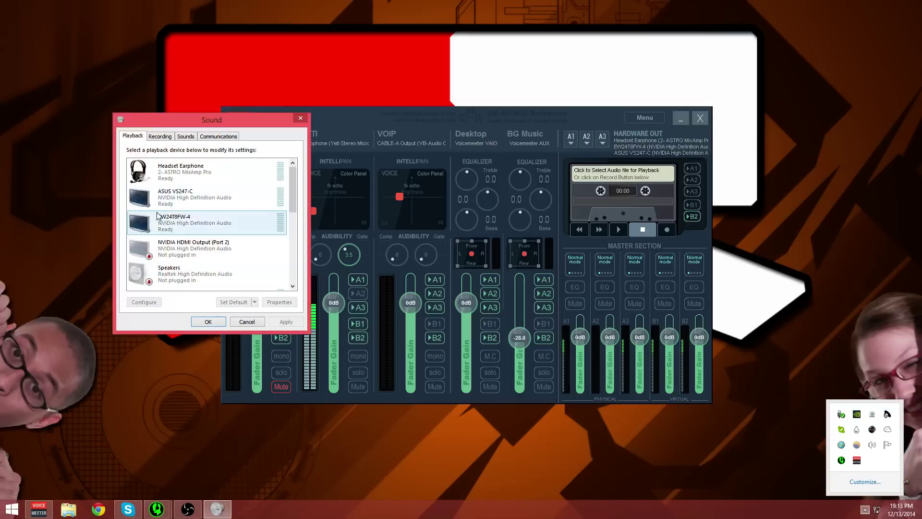
pyautogui.moveTo(293, 189); pyautogui.dragTo(295, 270)
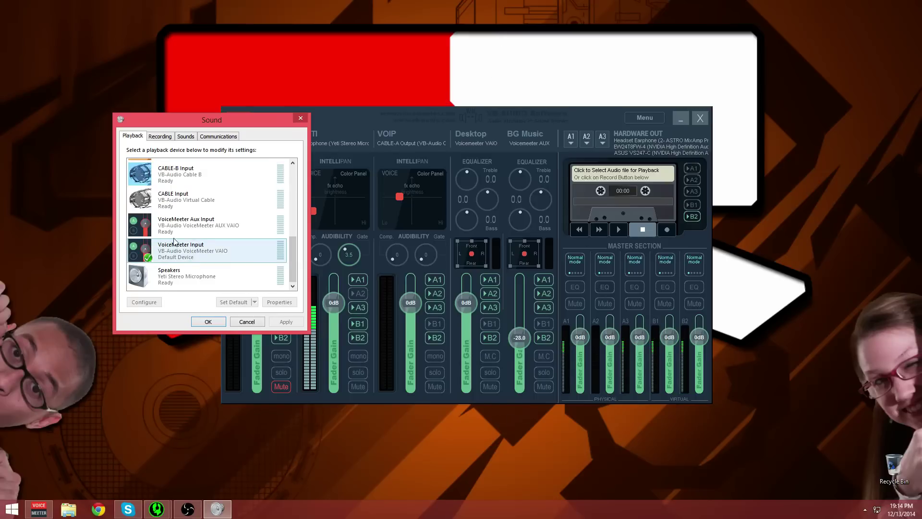
# - Examine the VoiceMeeter Output and VoiceMeeter Aux Output entries among the recording devices
pyautogui.click(154, 137)
pyautogui.moveTo(290, 186); pyautogui.dragTo(293, 252)
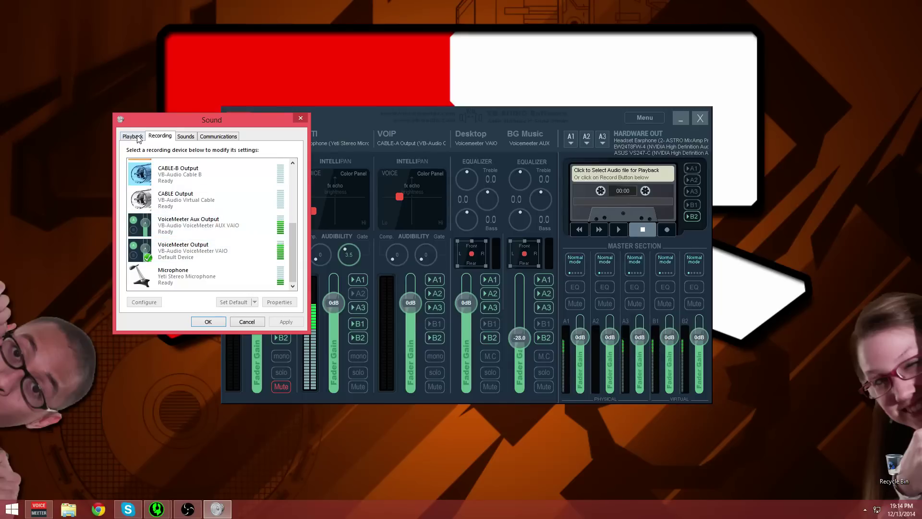
pyautogui.click(199, 246)
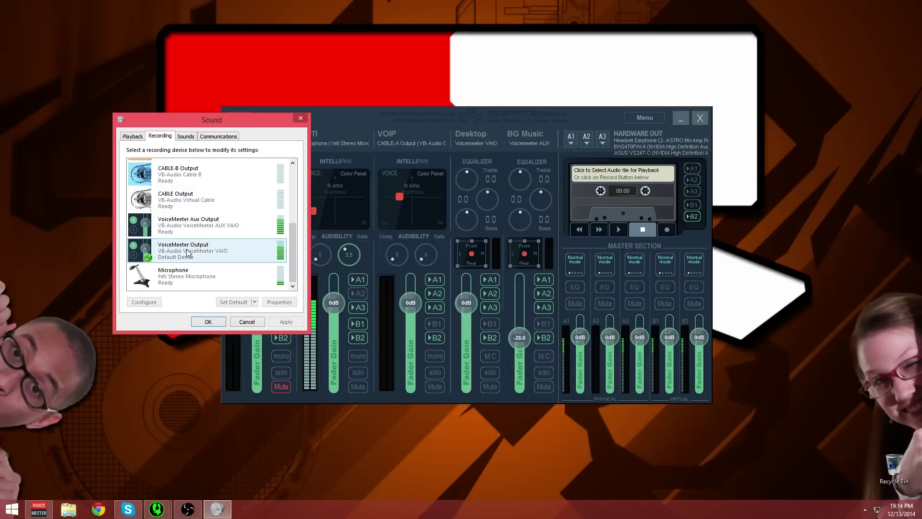
pyautogui.click(215, 227)
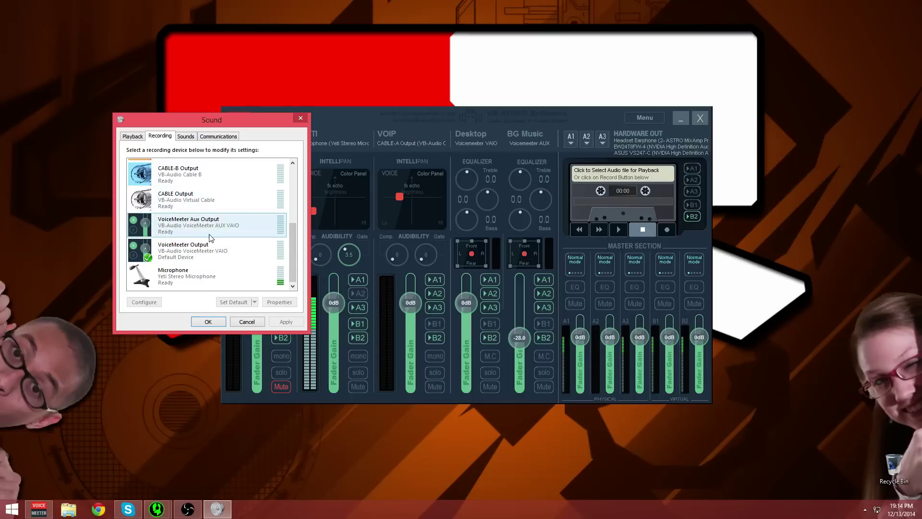
# - Compare the playback device list with the recording device list and close the sound settings
pyautogui.click(139, 136)
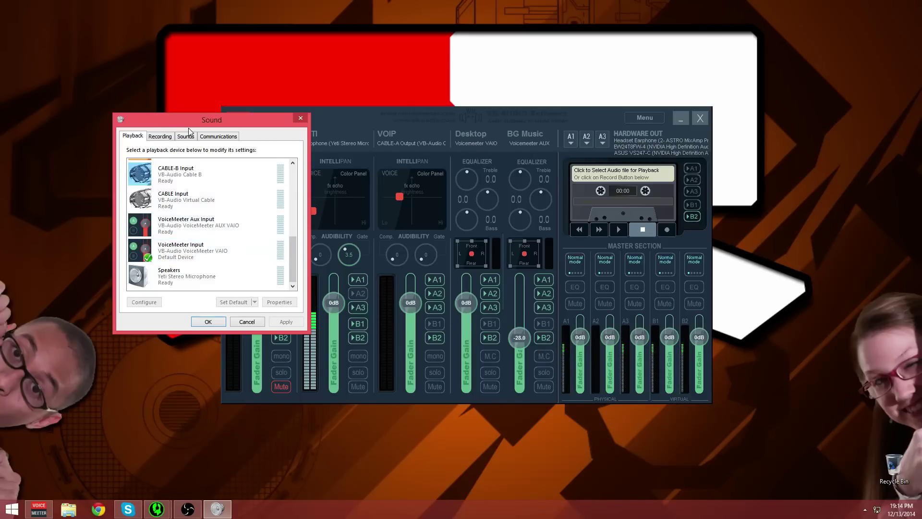
pyautogui.click(167, 139)
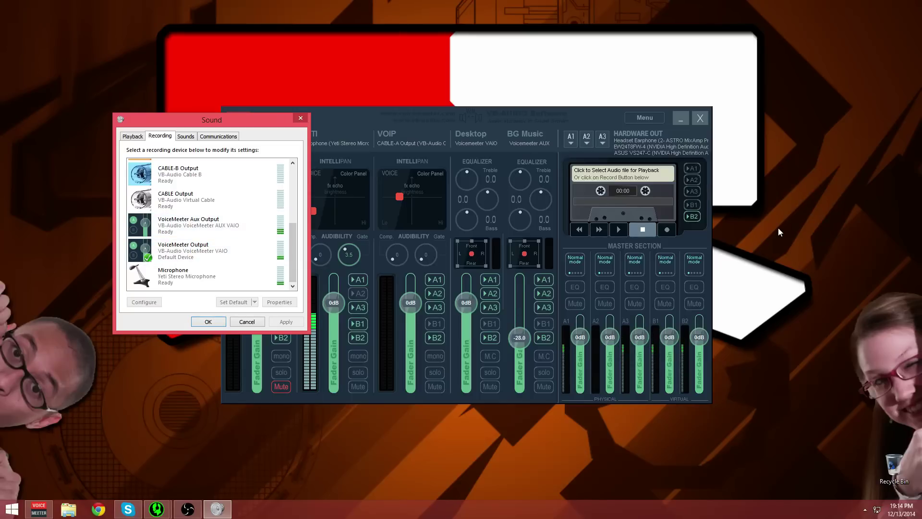
pyautogui.click(300, 118)
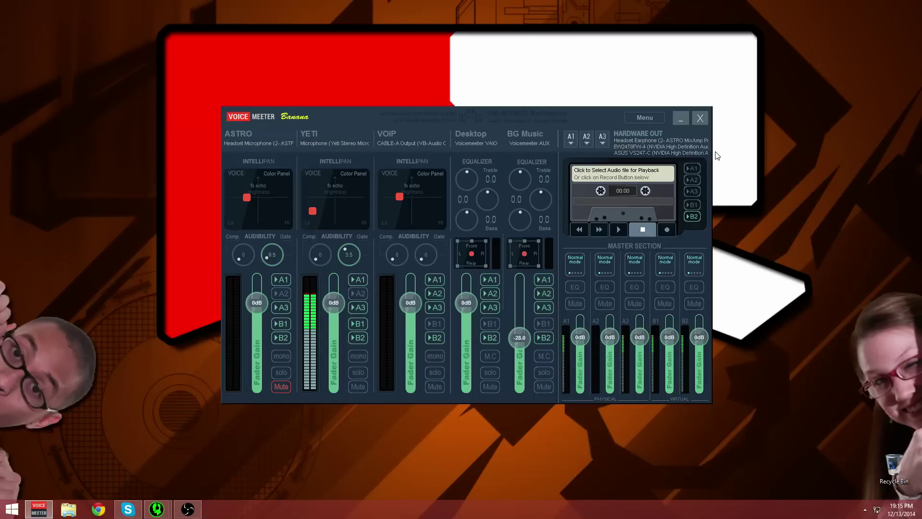
# - Examine the devices available for hardware output A1 and close the list without choosing a different one
pyautogui.click(571, 141)
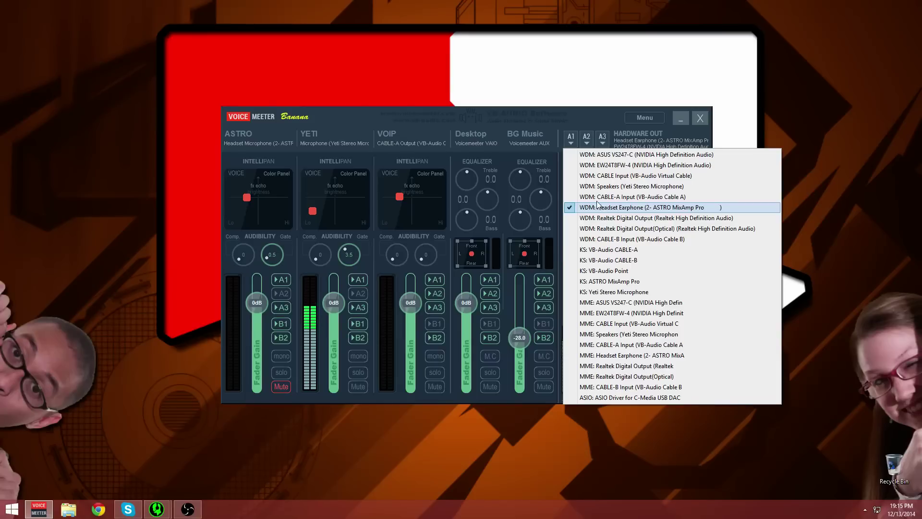
pyautogui.click(572, 137)
pyautogui.click(571, 137)
pyautogui.click(595, 115)
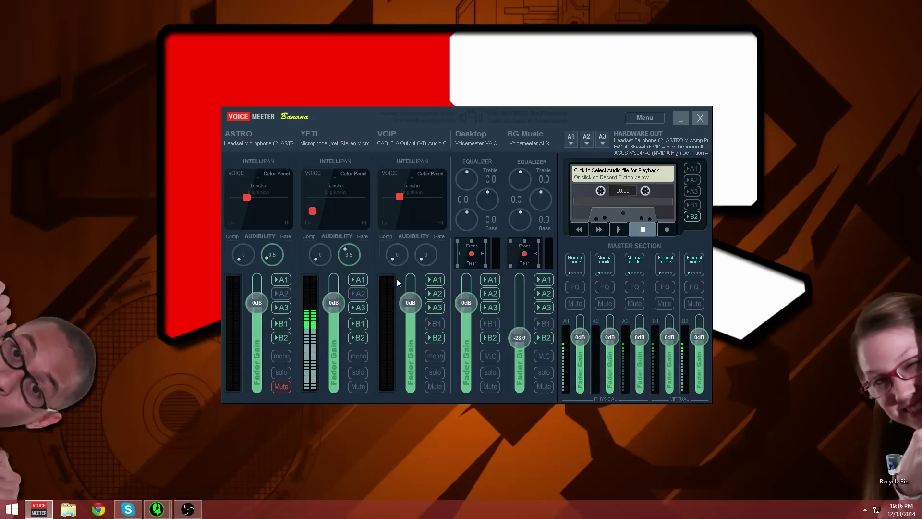
# - Toggle the YETI strip's routing to A1 off and back on
pyautogui.click(359, 279)
pyautogui.click(360, 279)
# - Check the device list for hardware output A2 and select WDM: ASUS VS247-C (NVIDIA High Definition Audio) for A3
pyautogui.click(586, 141)
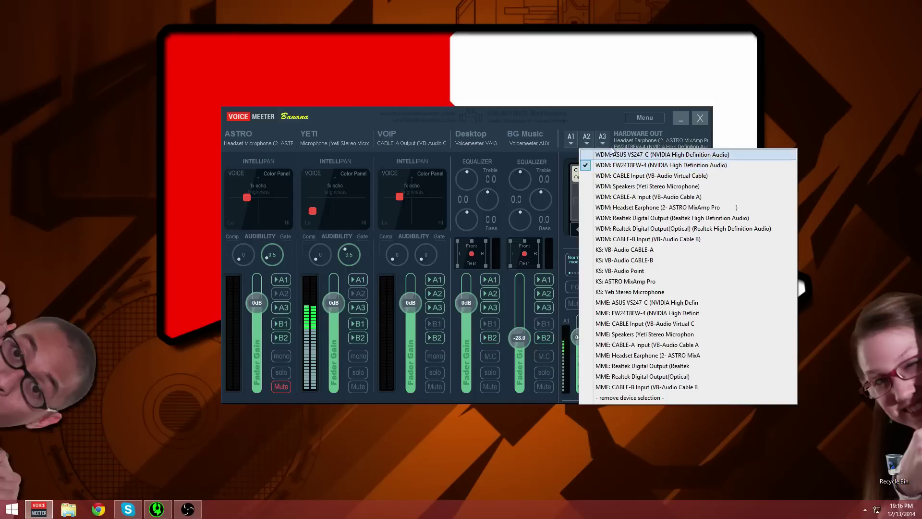
pyautogui.click(588, 139)
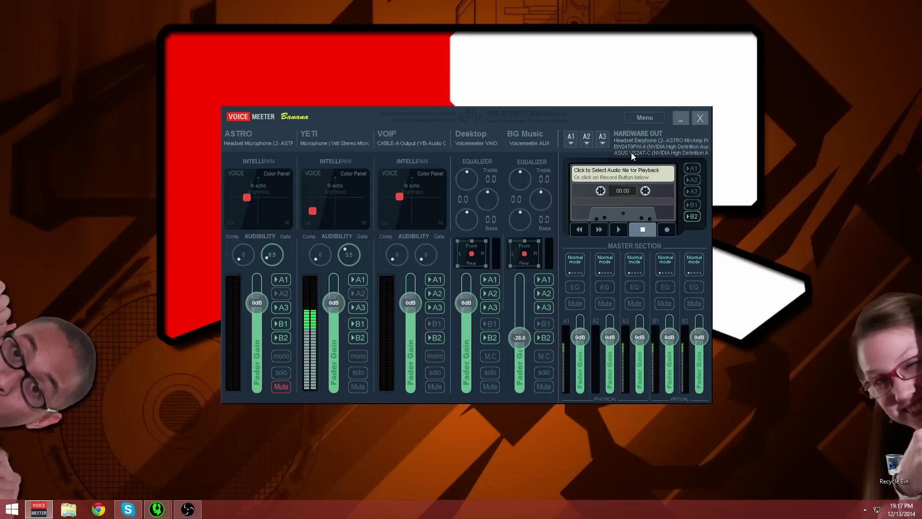
pyautogui.click(607, 137)
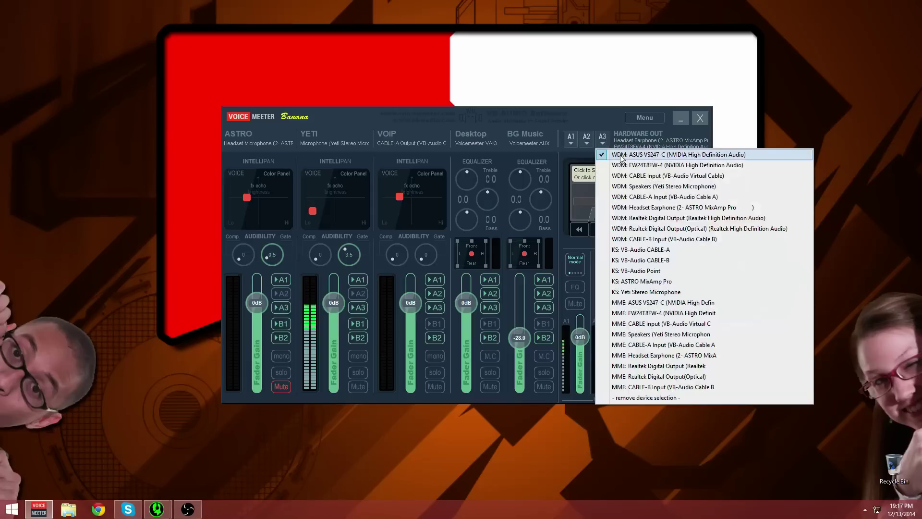
pyautogui.click(621, 156)
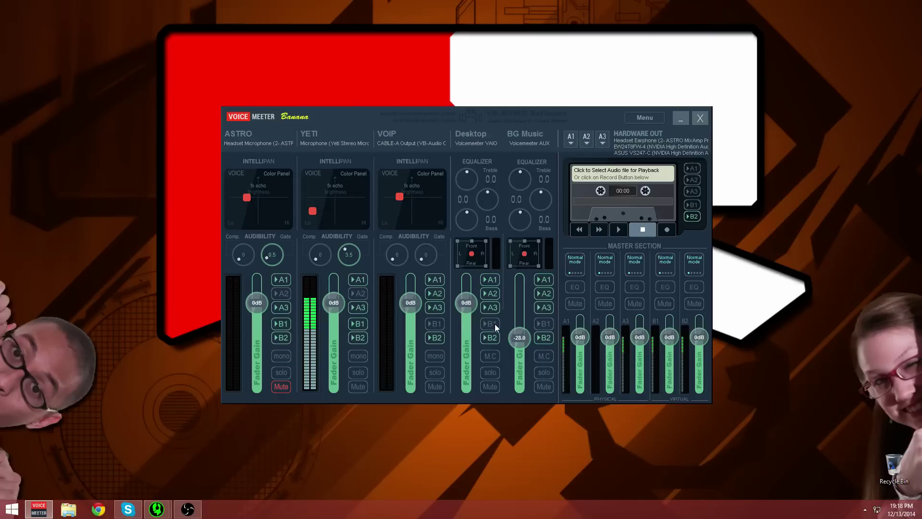
pyautogui.click(864, 509)
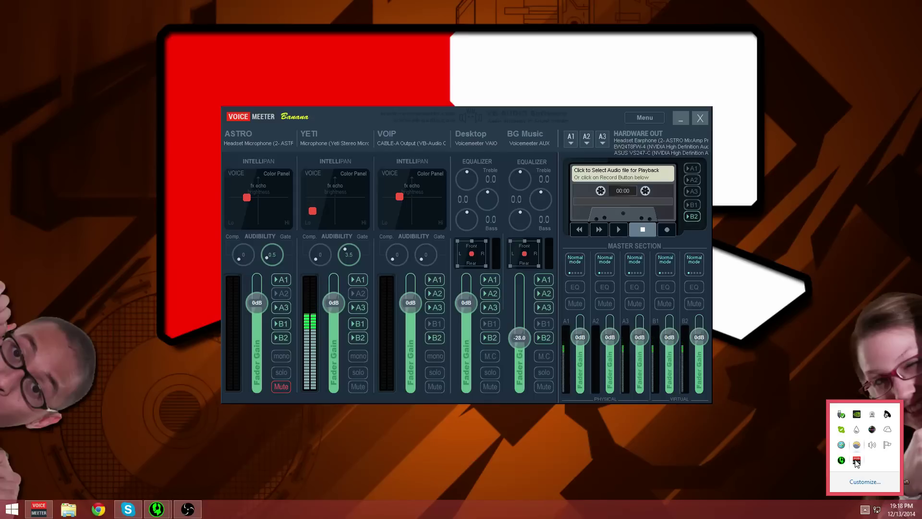
pyautogui.rightClick(857, 462)
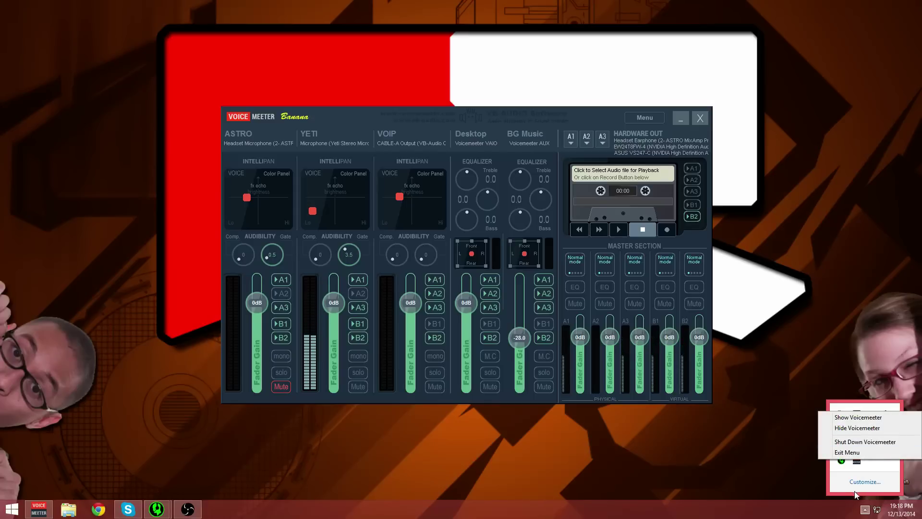
pyautogui.click(864, 509)
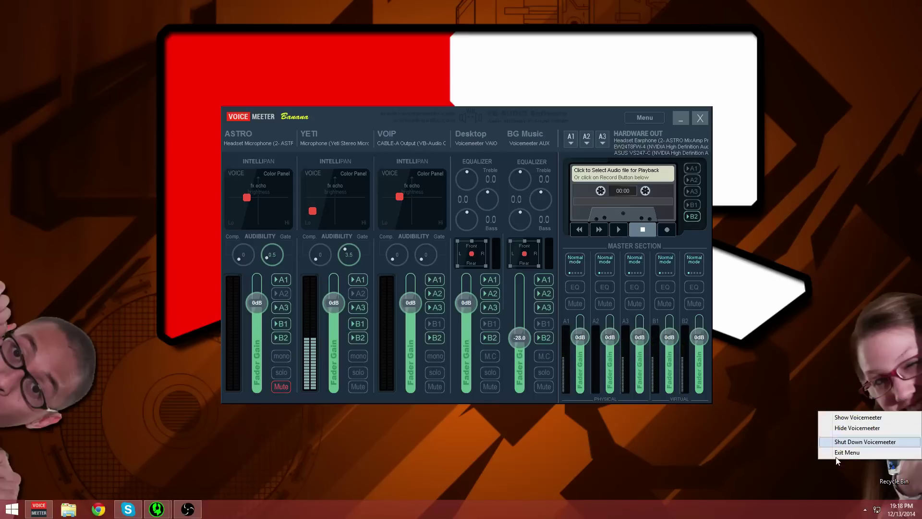
# - Bring up the Windows playback devices again and inspect the virtual cable and VoiceMeeter inputs
pyautogui.click(864, 510)
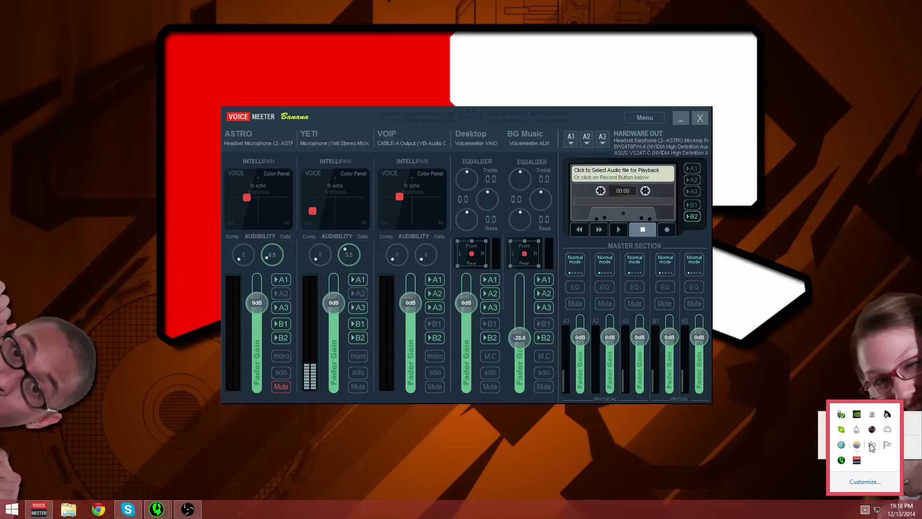
pyautogui.rightClick(871, 444)
pyautogui.click(857, 401)
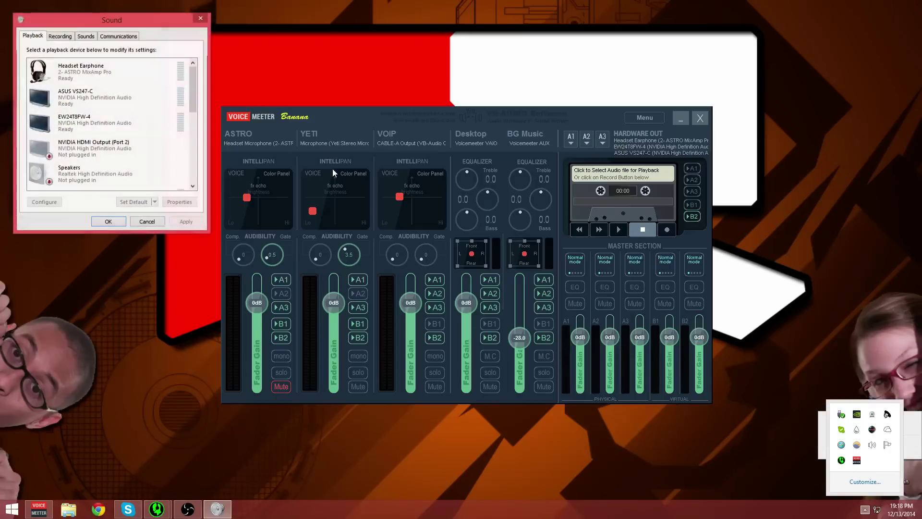
pyautogui.moveTo(192, 70); pyautogui.dragTo(189, 151)
pyautogui.click(95, 71)
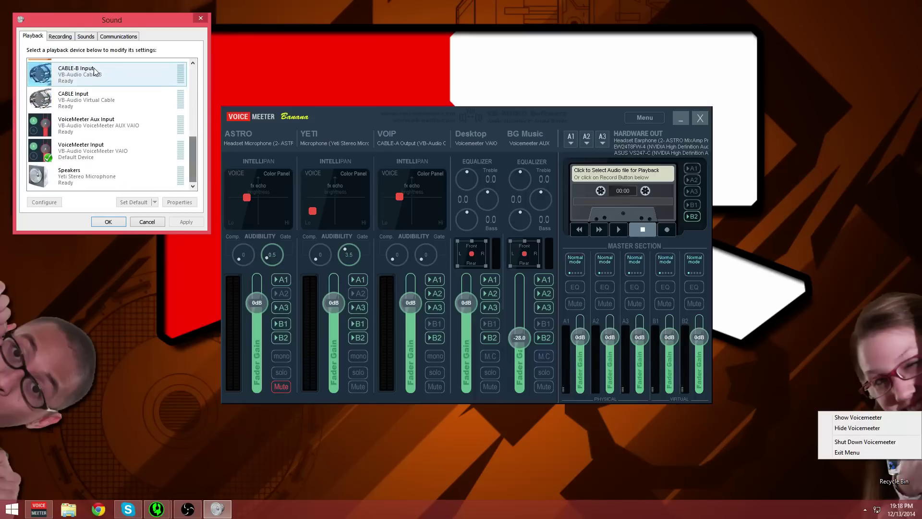
# - Inspect the recording devices' level meters, comparing VoiceMeeter Output with VoiceMeeter Aux Output
pyautogui.click(61, 36)
pyautogui.click(177, 173)
pyautogui.moveTo(192, 91); pyautogui.dragTo(192, 169)
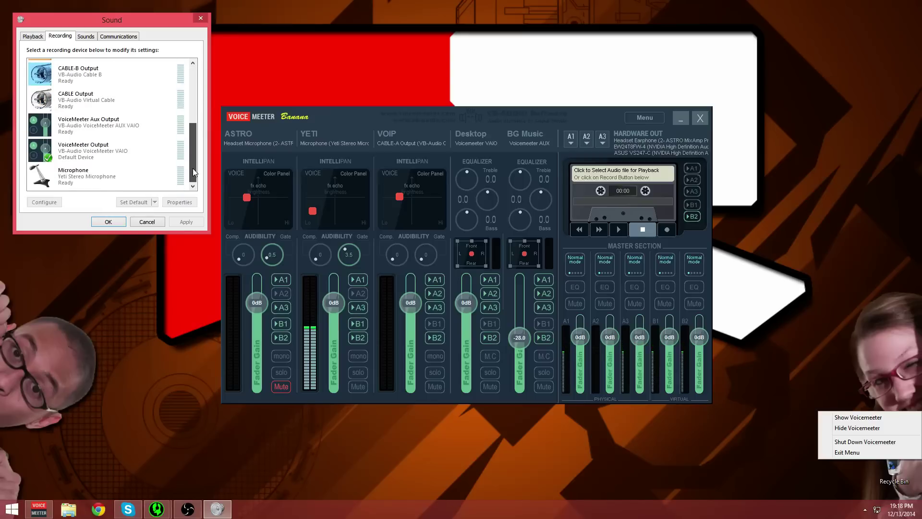
pyautogui.click(113, 152)
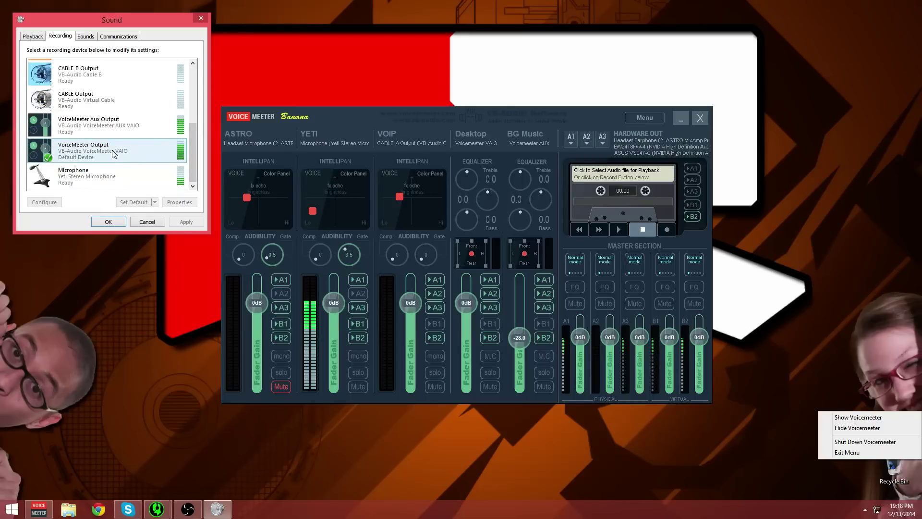
pyautogui.click(109, 130)
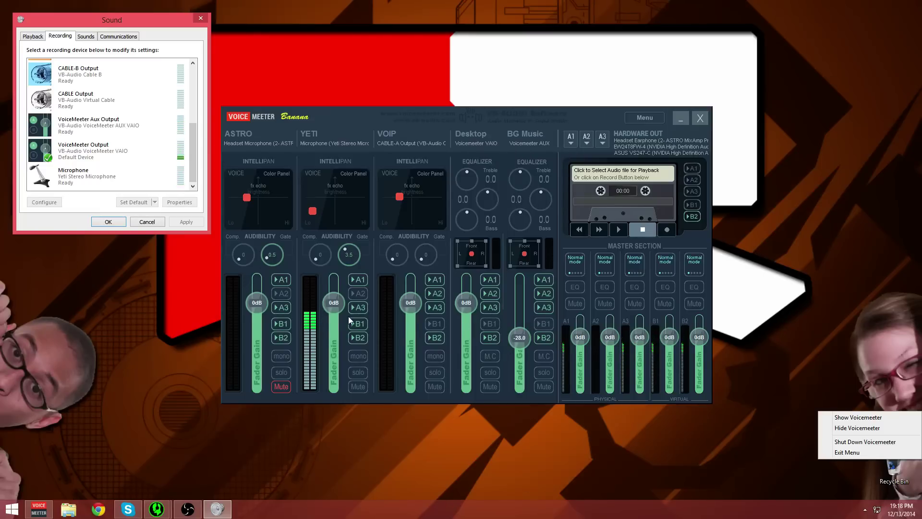
# - Check VoiceMeeter Output and VoiceMeeter Aux Output among the recording devices, then close the sound settings
pyautogui.click(87, 154)
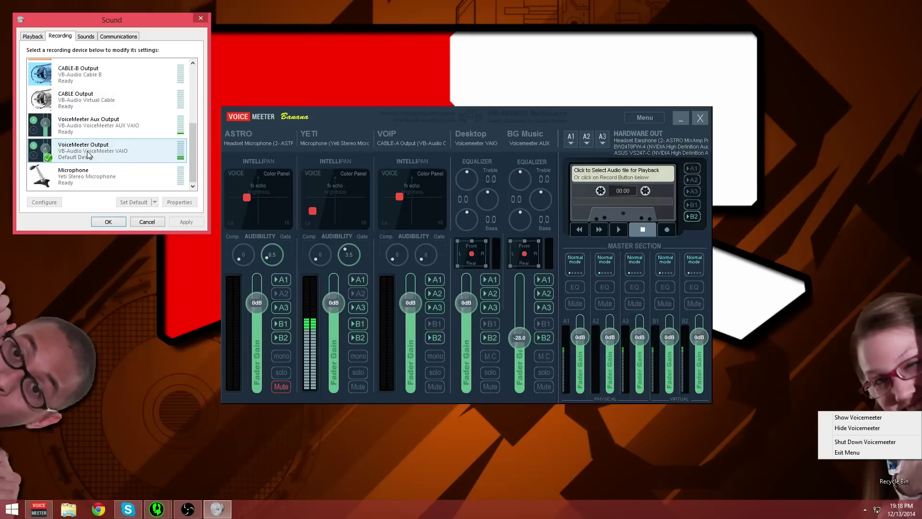
pyautogui.click(120, 120)
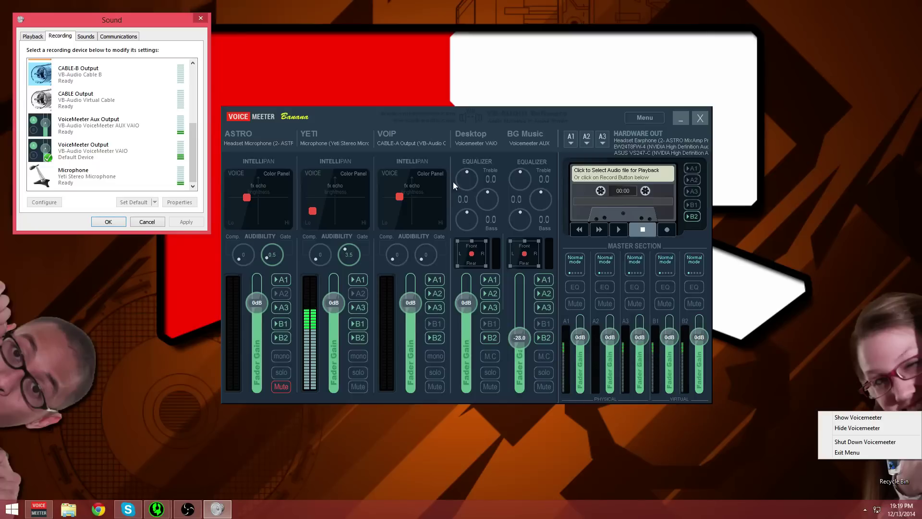
pyautogui.click(206, 19)
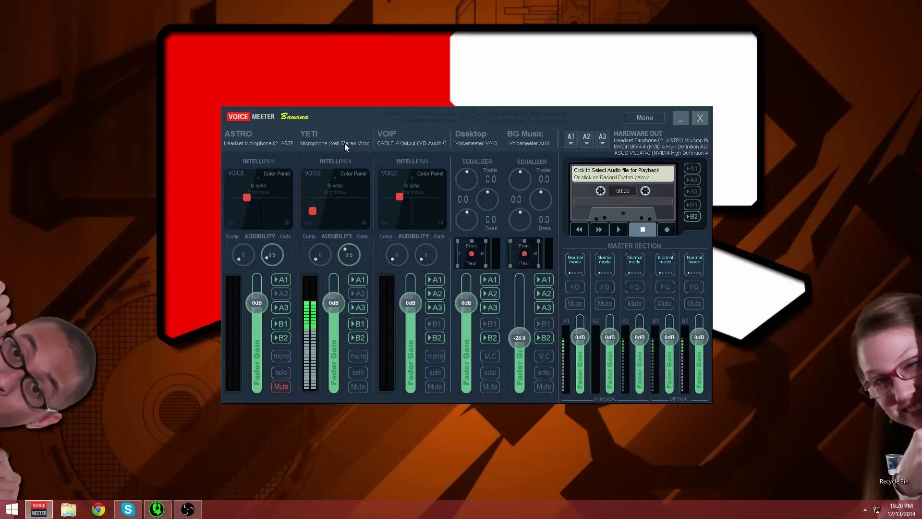
# - Check the input device lists of the YETI and ASTRO strips, leaving their device selections as they are
pyautogui.click(333, 142)
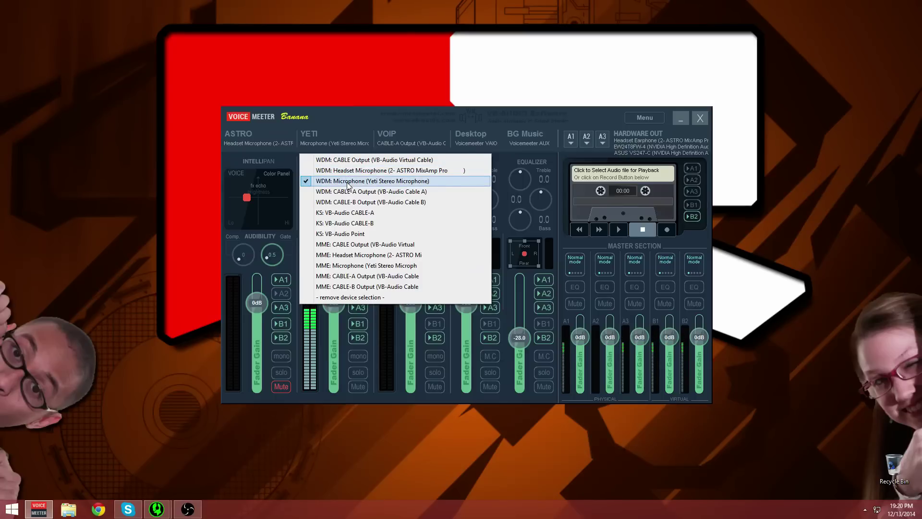
pyautogui.click(280, 134)
pyautogui.click(273, 142)
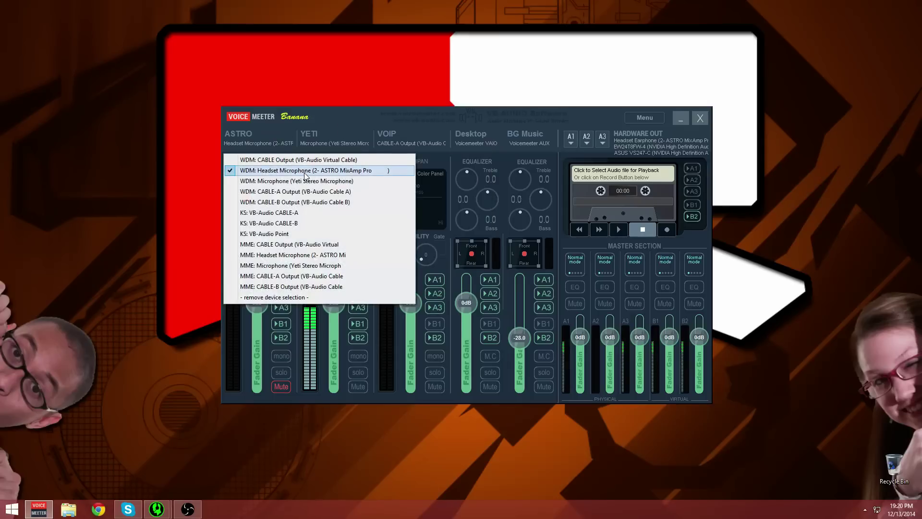
pyautogui.click(349, 111)
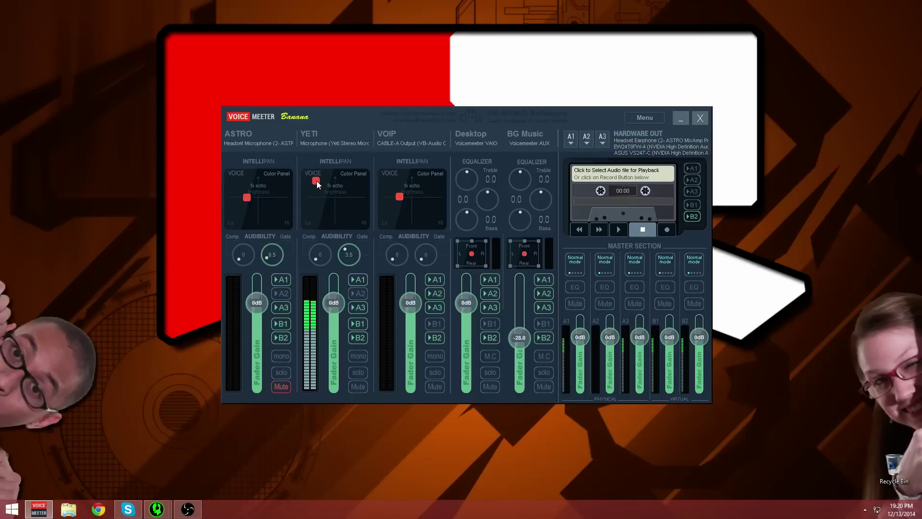
# - Try different positions of the YETI strip's Intellipan point across its panel and return it to the lower-left area
pyautogui.moveTo(316, 181); pyautogui.dragTo(312, 178)
pyautogui.moveTo(313, 200); pyautogui.dragTo(311, 209)
pyautogui.moveTo(335, 215); pyautogui.dragTo(369, 225)
pyautogui.moveTo(379, 196); pyautogui.dragTo(380, 165)
pyautogui.moveTo(363, 180); pyautogui.dragTo(336, 199)
pyautogui.moveTo(359, 211); pyautogui.dragTo(316, 212)
# - Sweep the YETI strip's compressor up and back to 0, and set its gate to 2.5
pyautogui.scroll(2, 314, 253)
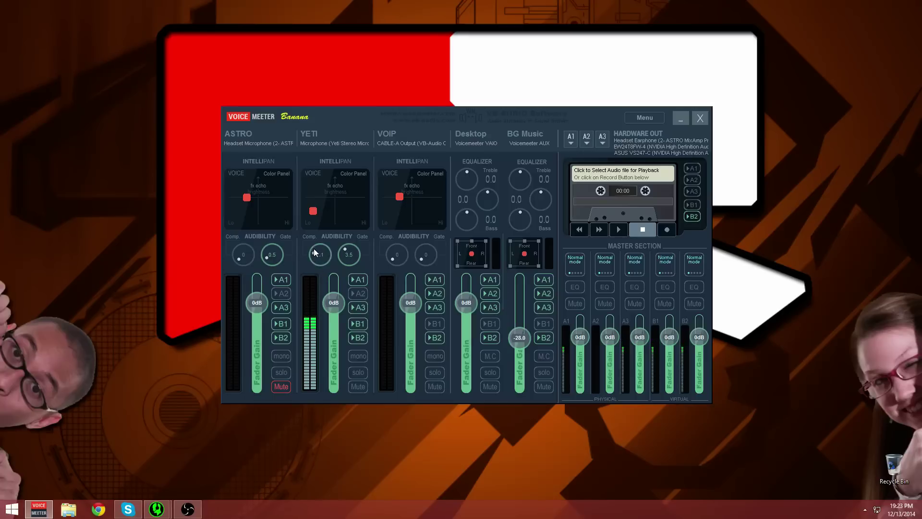
pyautogui.scroll(5, 315, 254)
pyautogui.scroll(6, 316, 253)
pyautogui.scroll(3, 315, 253)
pyautogui.scroll(-8, 315, 254)
pyautogui.scroll(-5, 314, 262)
pyautogui.scroll(-5, 317, 259)
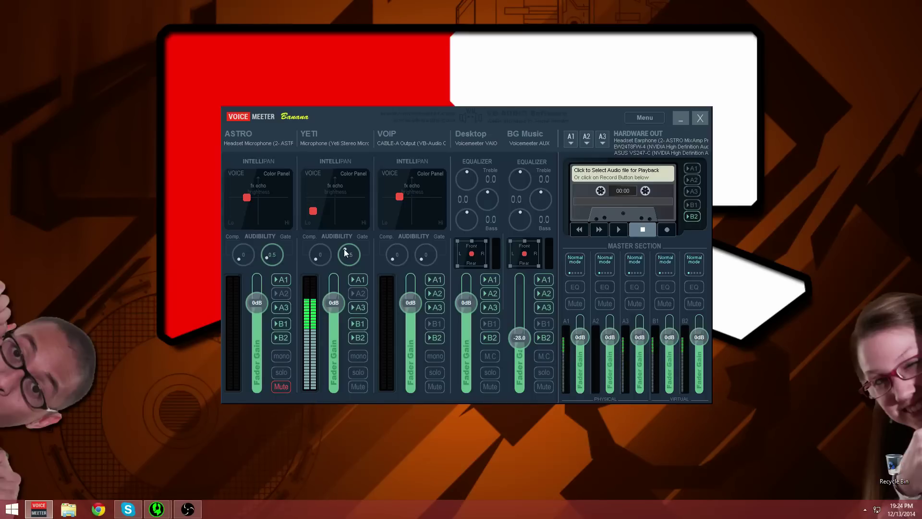
pyautogui.moveTo(341, 258); pyautogui.dragTo(343, 270)
pyautogui.moveTo(345, 258); pyautogui.dragTo(340, 250)
# - Toggle mono and solo on and back off for the YETI strip
pyautogui.click(359, 356)
pyautogui.click(359, 357)
pyautogui.click(358, 373)
pyautogui.click(356, 374)
# - Toggle the Desktop strip's routing to A1 and A2 off and back on
pyautogui.click(489, 280)
pyautogui.click(497, 279)
pyautogui.click(490, 292)
pyautogui.click(498, 294)
# - Move the A1 fader in the master section and reset its level to 0 dB
pyautogui.moveTo(581, 335); pyautogui.dragTo(585, 341)
pyautogui.doubleClick(584, 338)
pyautogui.doubleClick(580, 338)
pyautogui.write('0.02')
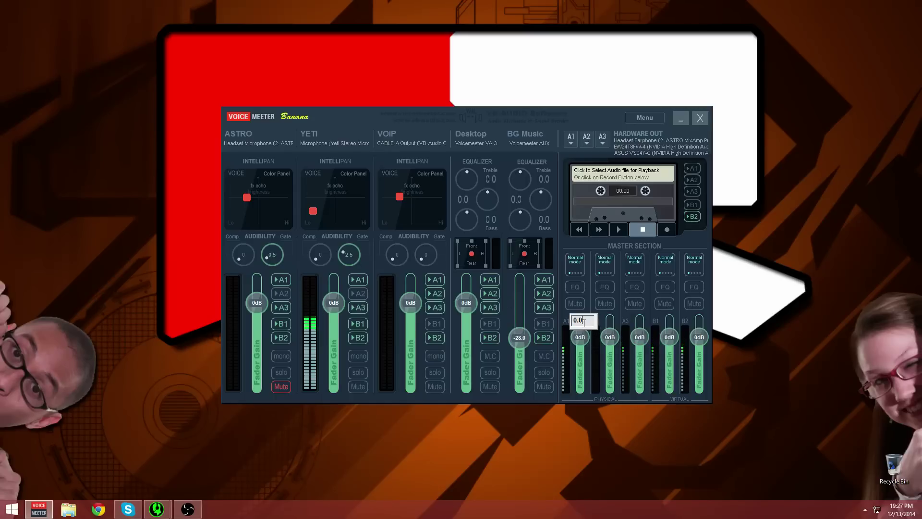
pyautogui.press('Return')
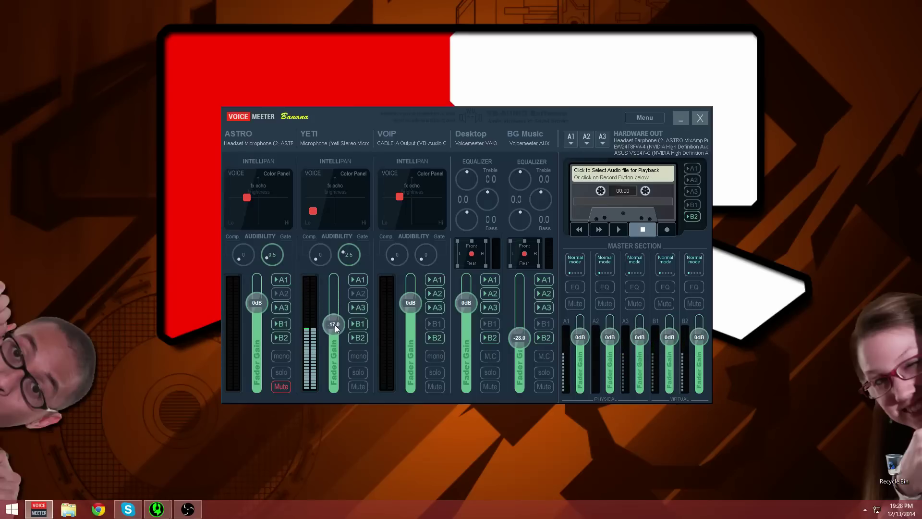
# - Boost the YETI strip's fader to about 9.7 dB and reset it to 0 dB
pyautogui.moveTo(335, 312); pyautogui.dragTo(338, 291)
pyautogui.doubleClick(338, 292)
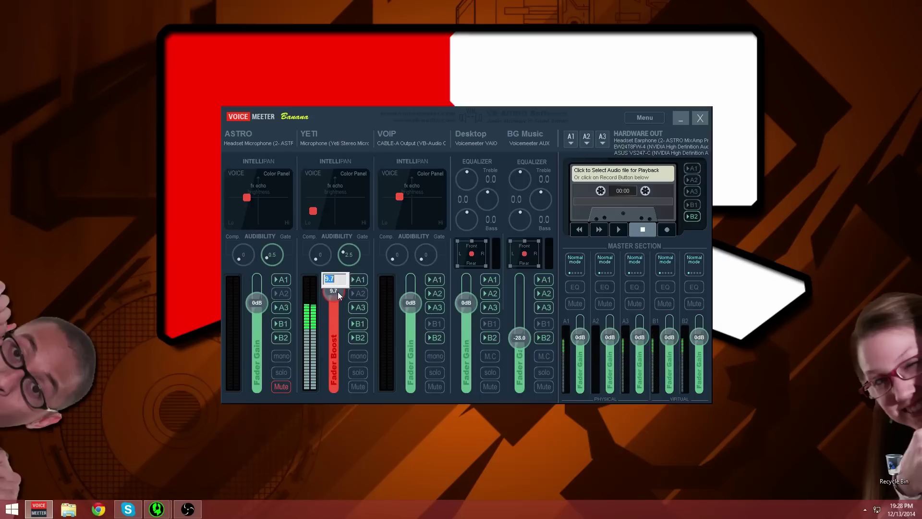
pyautogui.write('0')
pyautogui.press('Return')
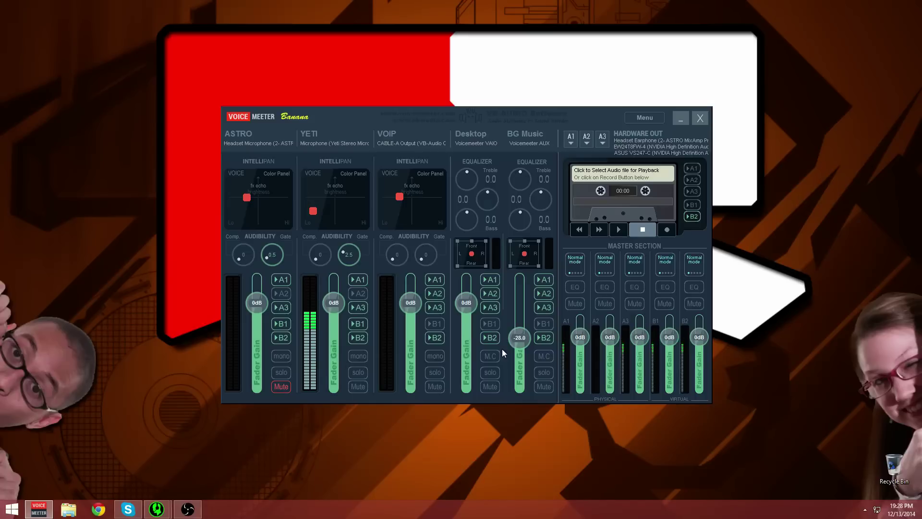
# - Inspect the Windows recording level of the ASTRO MixAmp Pro Headset Microphone, then close the sound settings
pyautogui.click(865, 509)
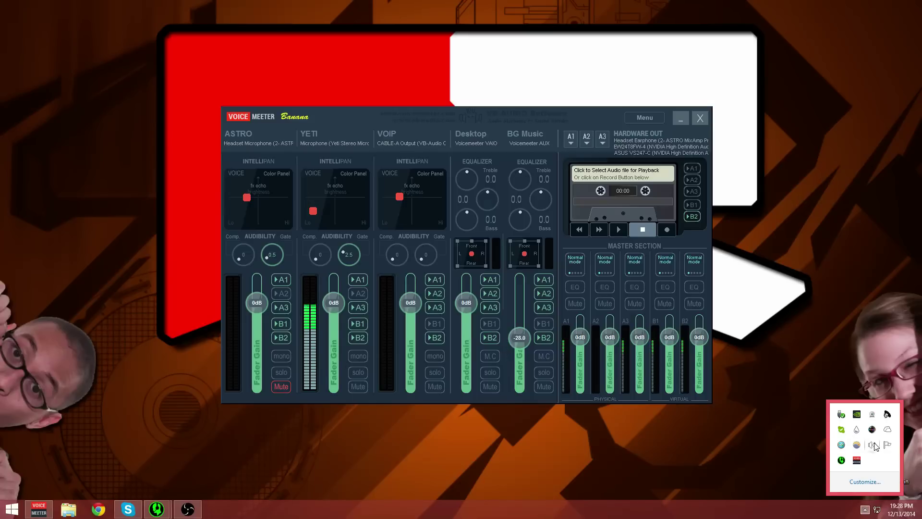
pyautogui.rightClick(874, 446)
pyautogui.click(858, 414)
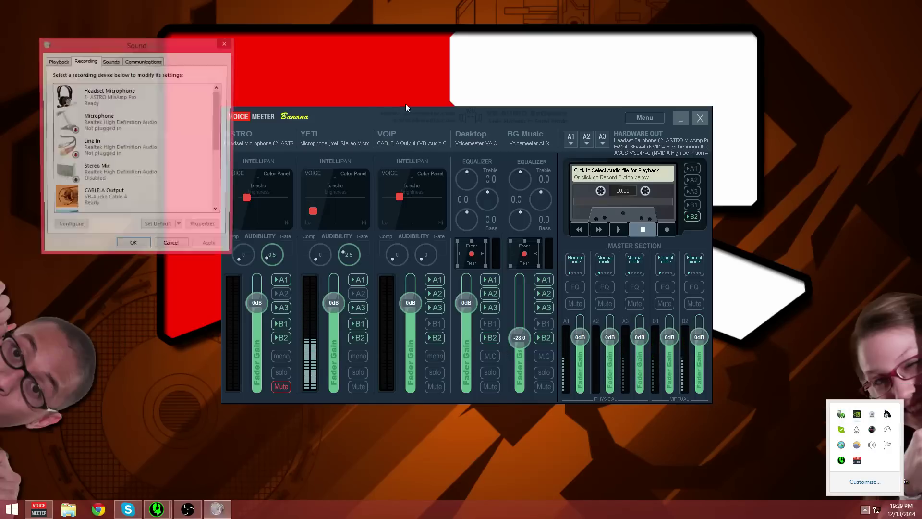
pyautogui.click(107, 105)
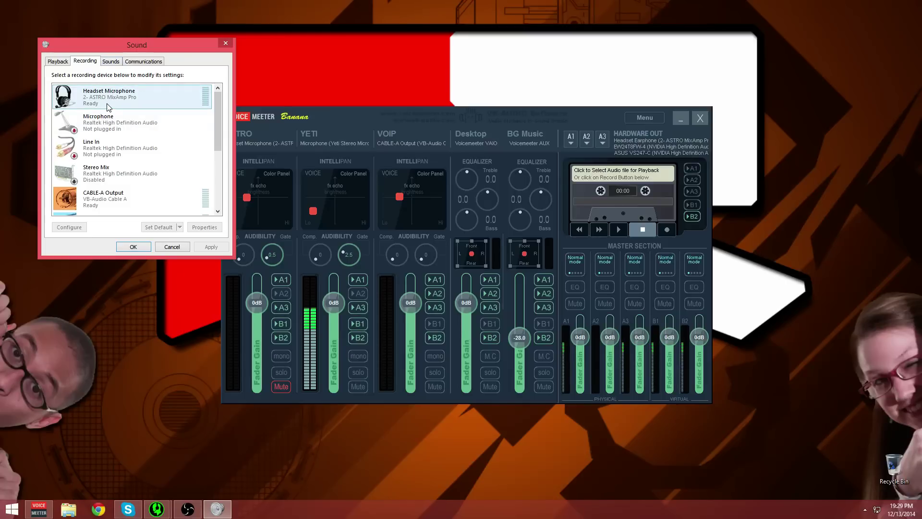
pyautogui.rightClick(107, 106)
pyautogui.click(147, 180)
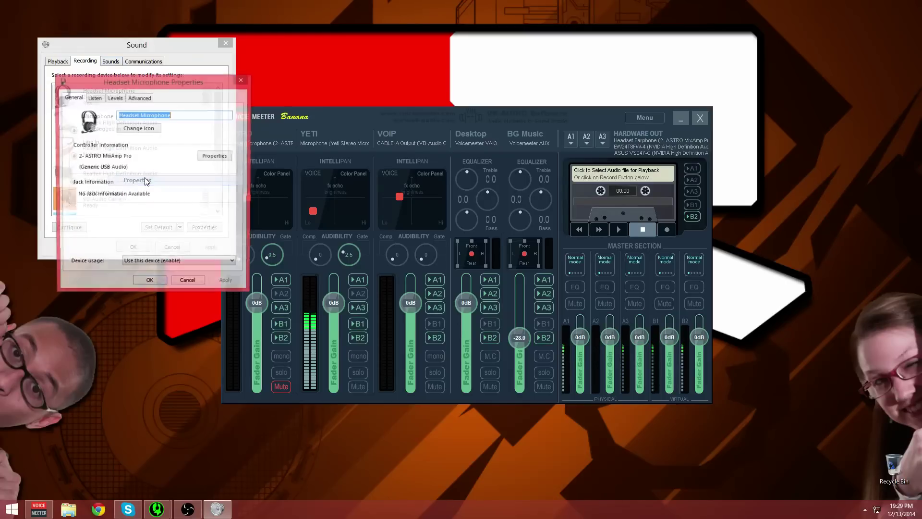
pyautogui.click(114, 98)
pyautogui.moveTo(132, 83); pyautogui.dragTo(620, 123)
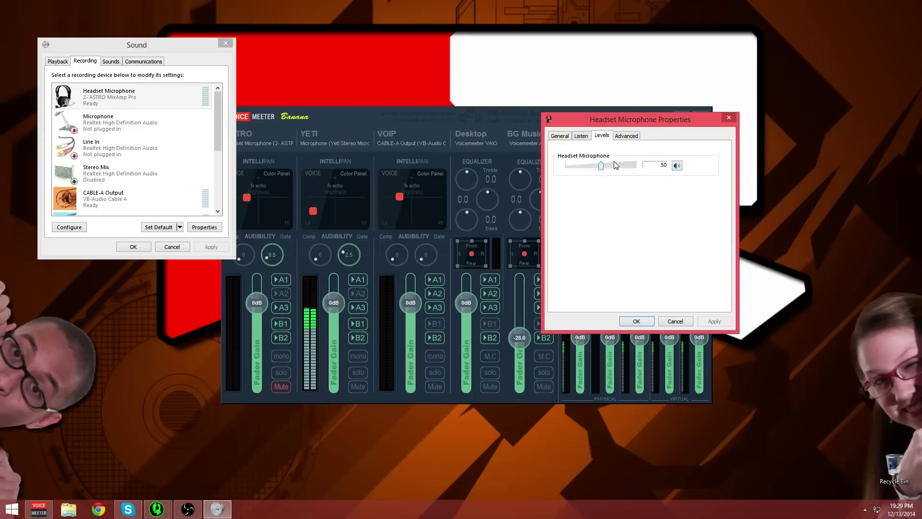
pyautogui.click(674, 321)
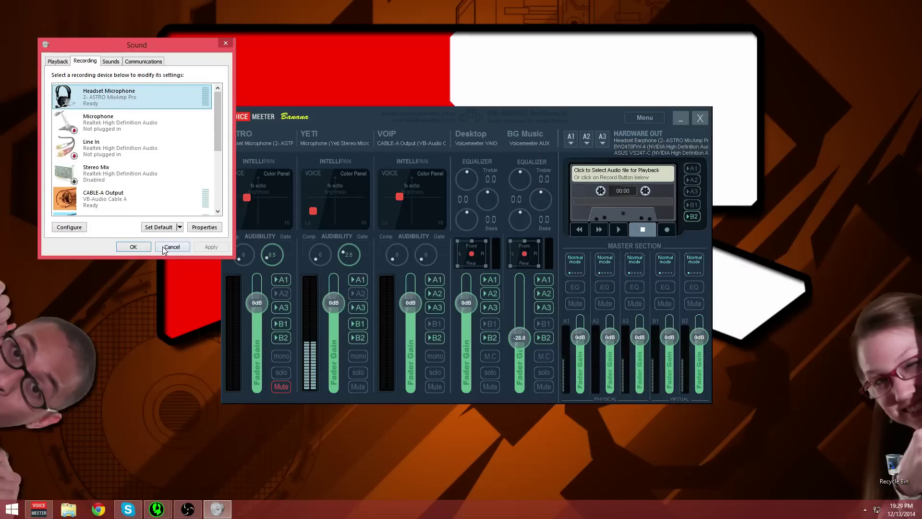
pyautogui.click(144, 247)
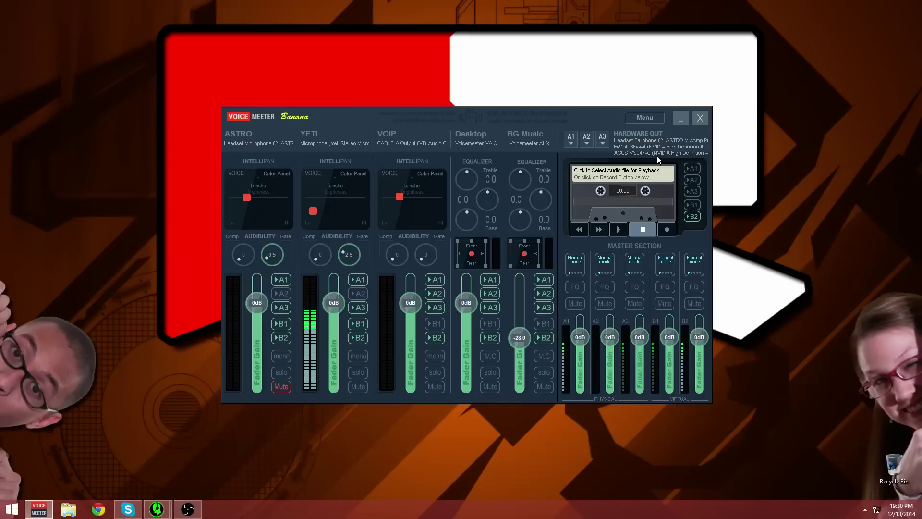
# - Bring up the dialog for saving the current mixer settings to a file and cancel it
pyautogui.click(652, 121)
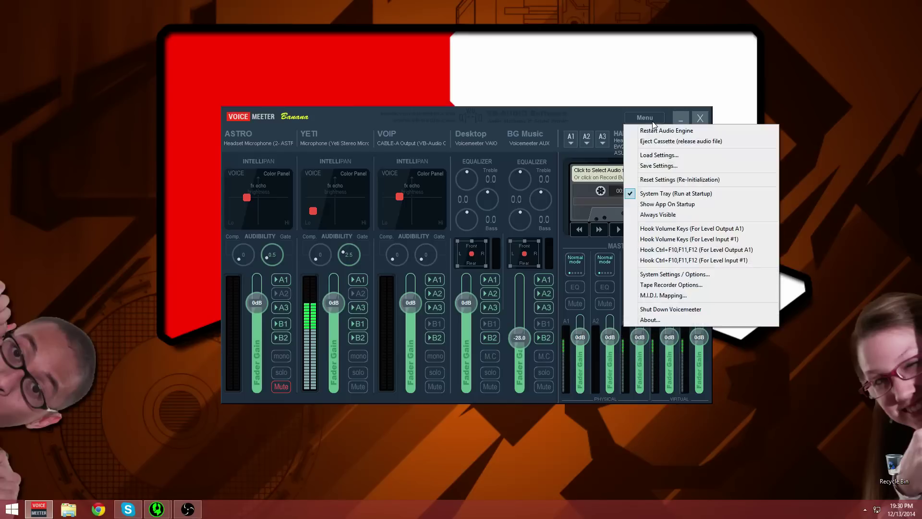
pyautogui.click(654, 166)
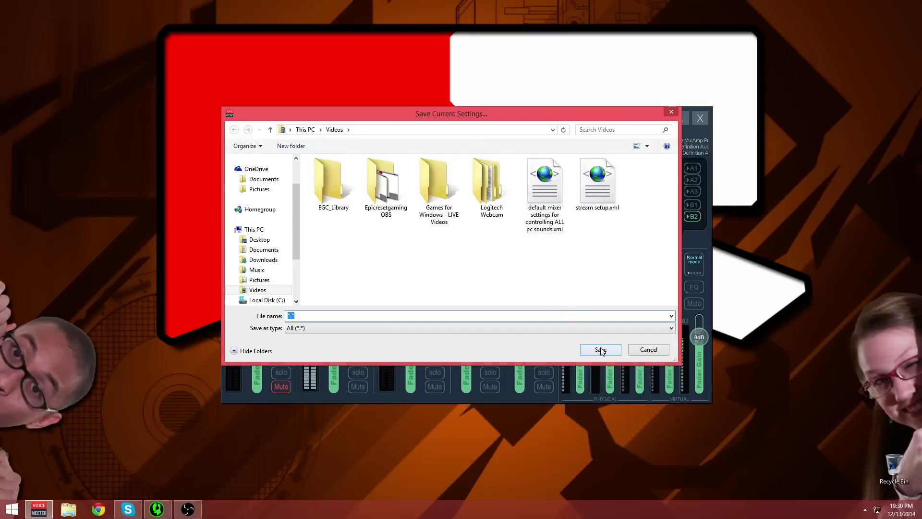
pyautogui.click(648, 350)
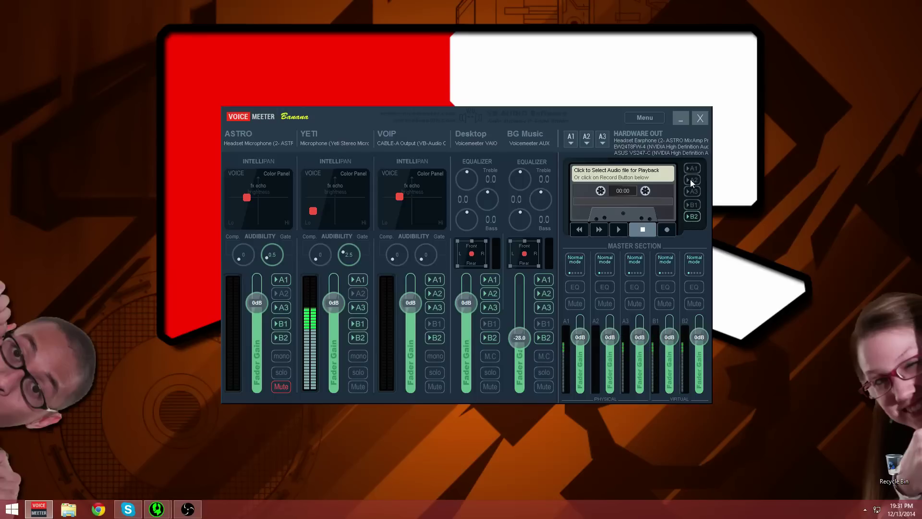
# - Toggle the tape recorder's routing to B2, A1 and A2, and restore it to B2 only
pyautogui.click(692, 217)
pyautogui.scroll(4, 345, 252)
pyautogui.click(694, 168)
pyautogui.click(693, 179)
pyautogui.click(694, 181)
pyautogui.click(693, 170)
pyautogui.click(693, 217)
pyautogui.click(694, 216)
# - Set the tape recorder to record virtual BUS B2 and check the available file types, keeping MP3
pyautogui.click(632, 214)
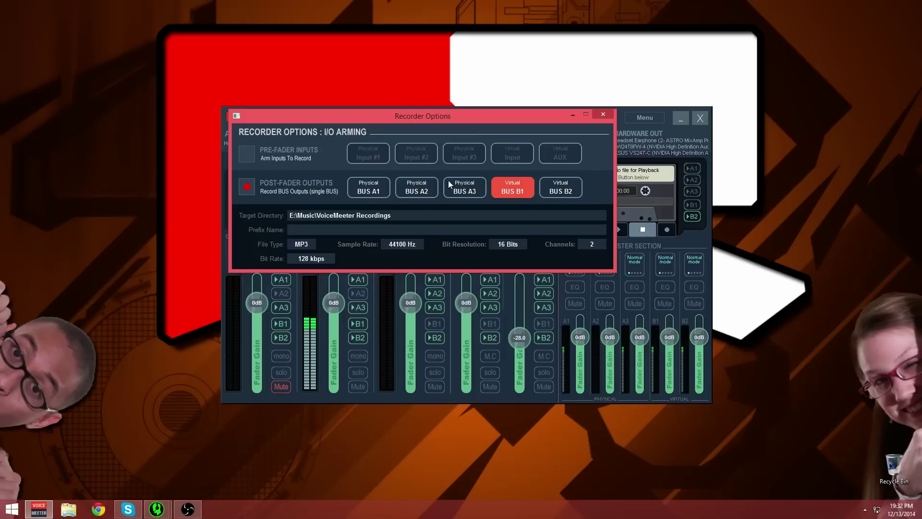
pyautogui.click(553, 192)
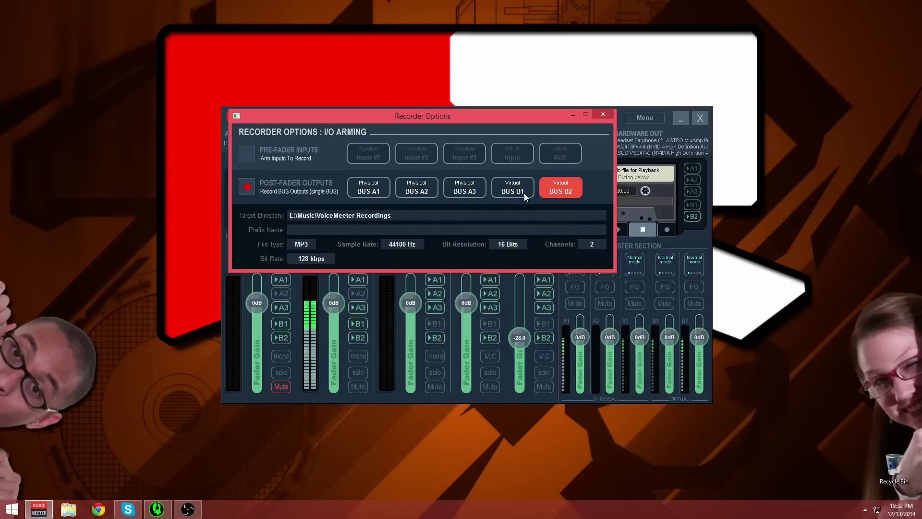
pyautogui.click(302, 244)
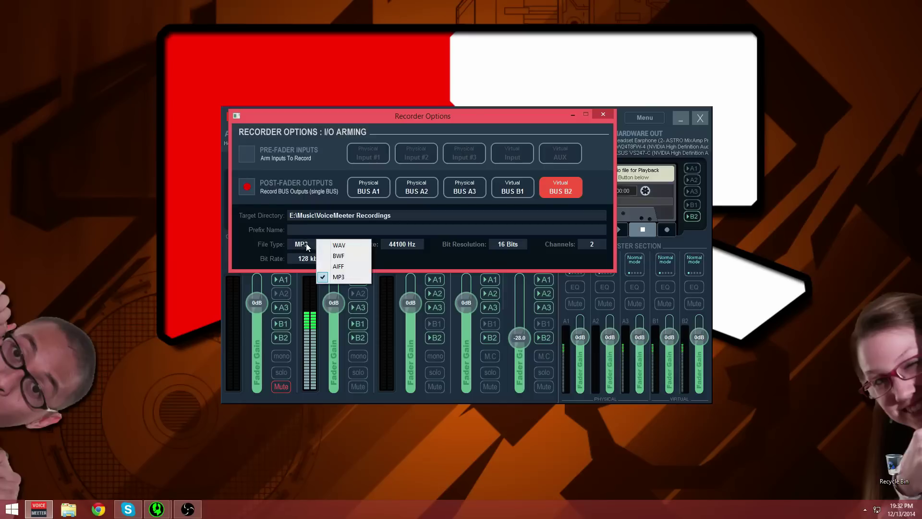
pyautogui.click(279, 243)
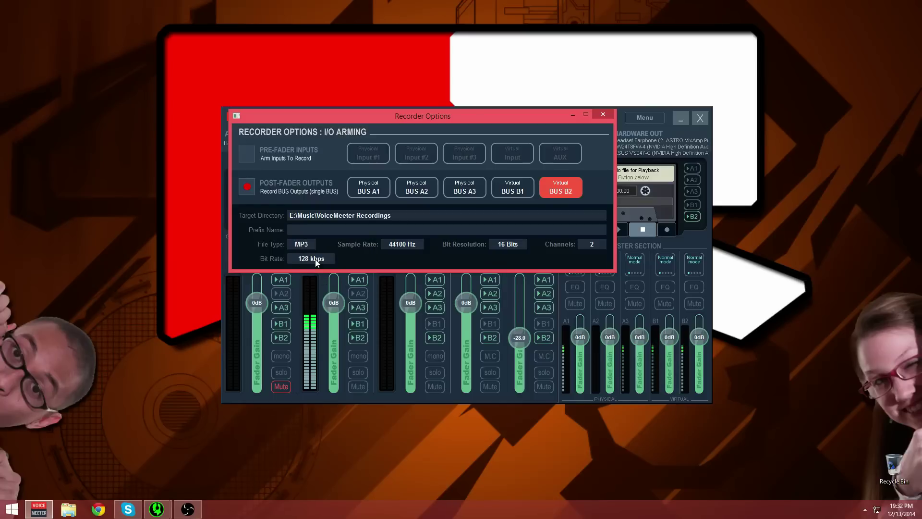
pyautogui.click(603, 114)
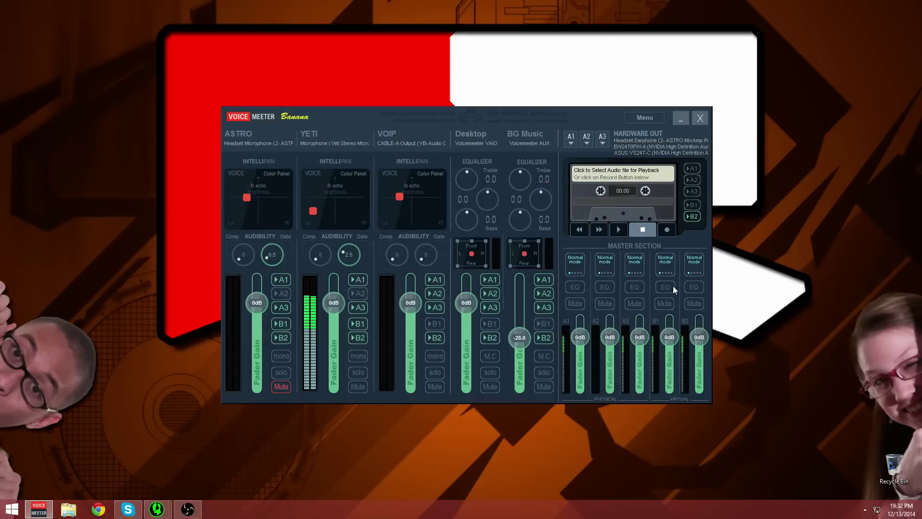
# - Look over the mixer's main options, then close its window and bring it back from the taskbar
pyautogui.click(643, 118)
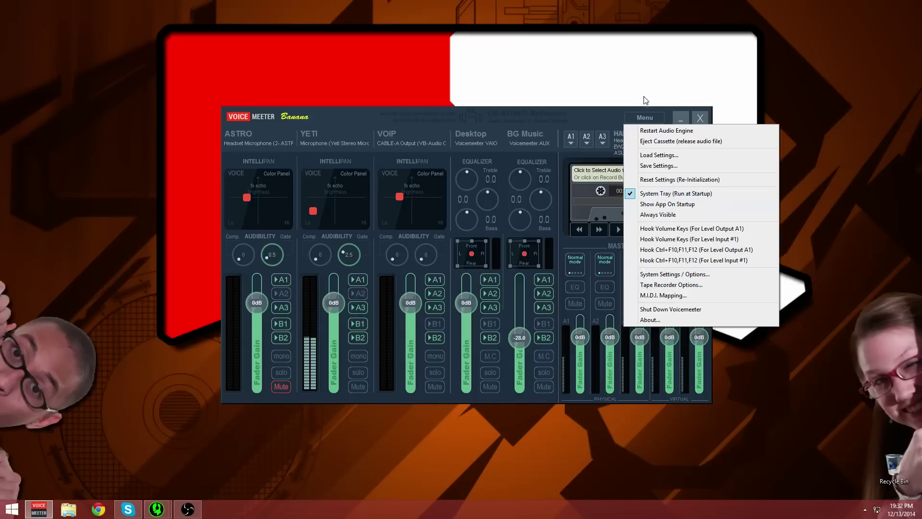
pyautogui.click(598, 120)
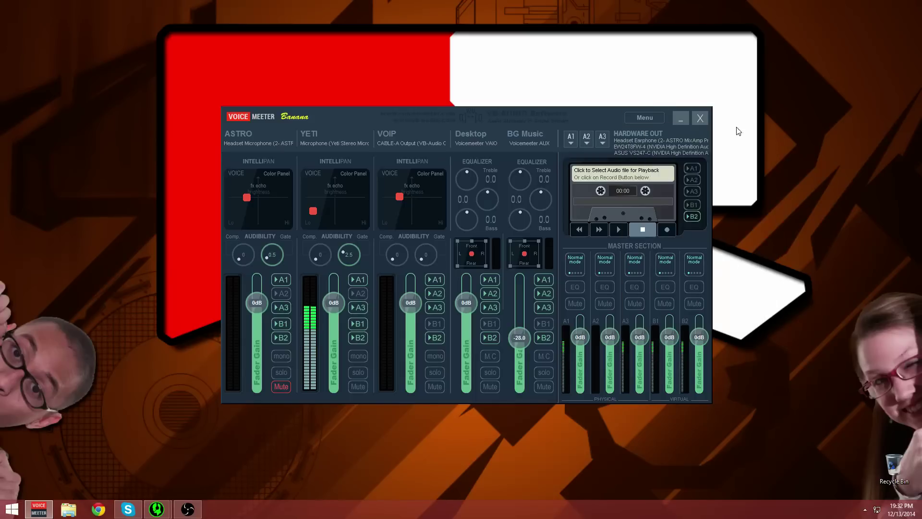
pyautogui.click(699, 118)
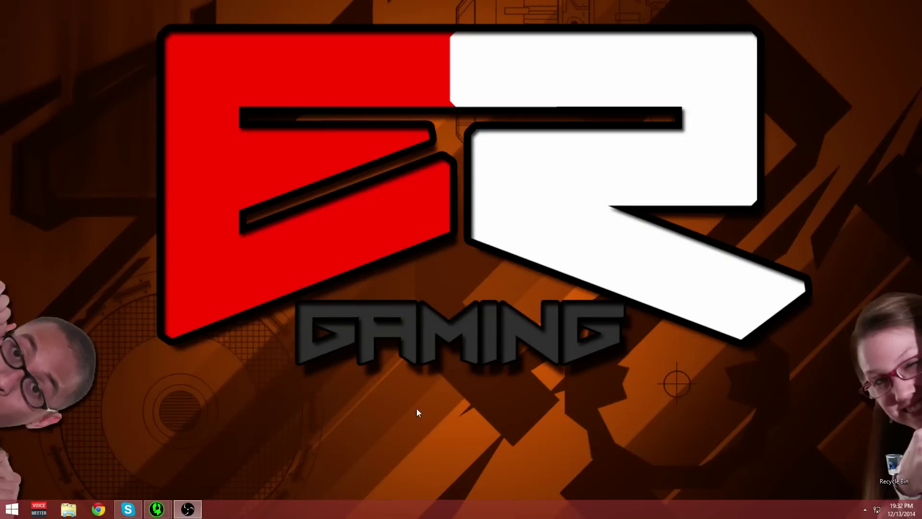
pyautogui.click(39, 508)
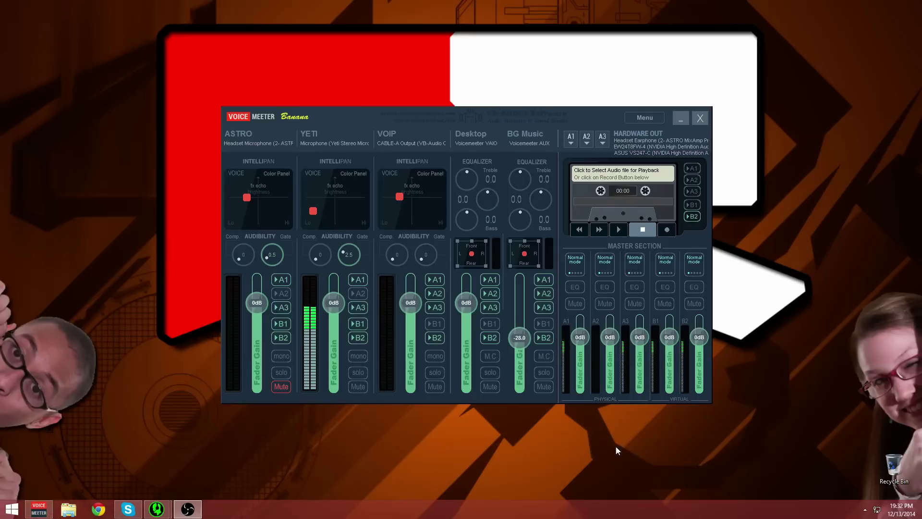
# - Close the mixer window again and restore it from the system tray
pyautogui.click(698, 118)
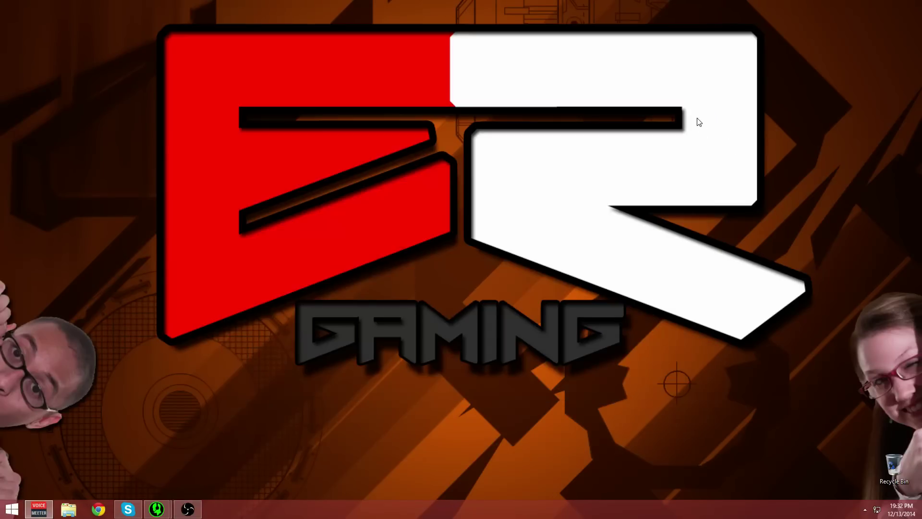
pyautogui.click(865, 510)
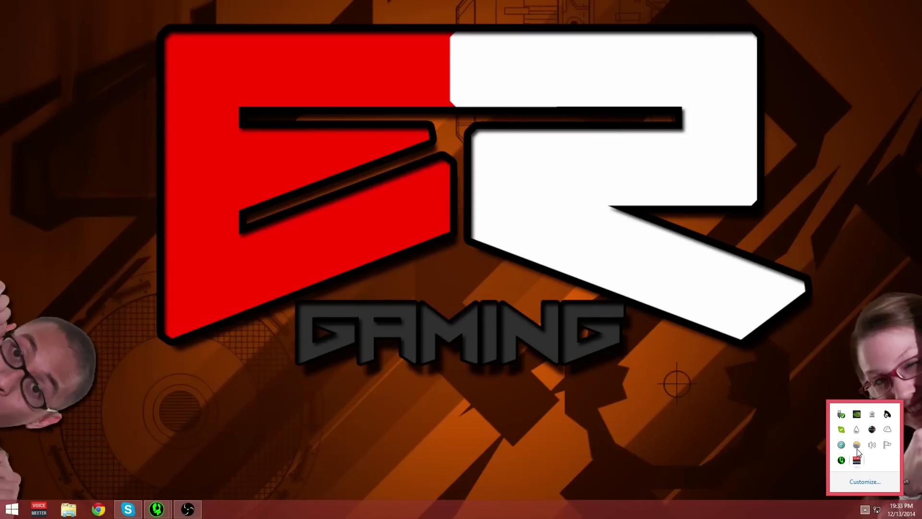
pyautogui.click(857, 465)
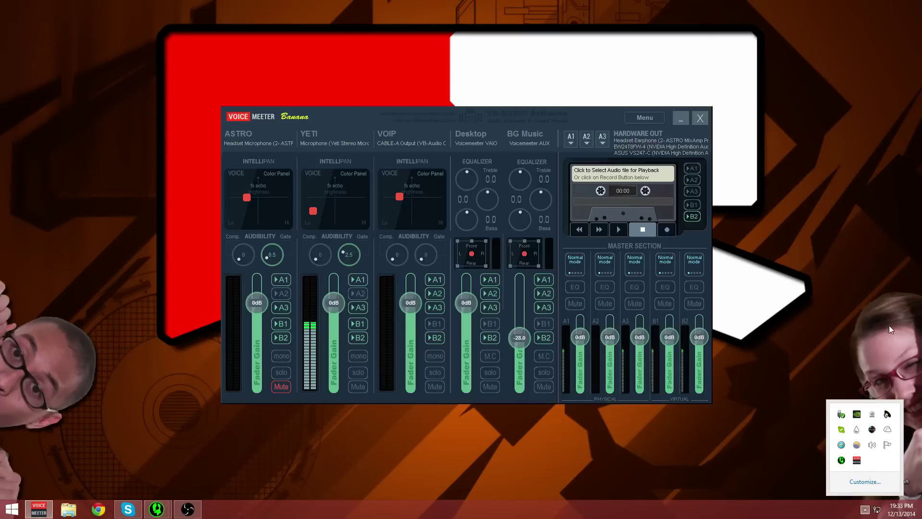
pyautogui.moveTo(610, 109); pyautogui.dragTo(612, 106)
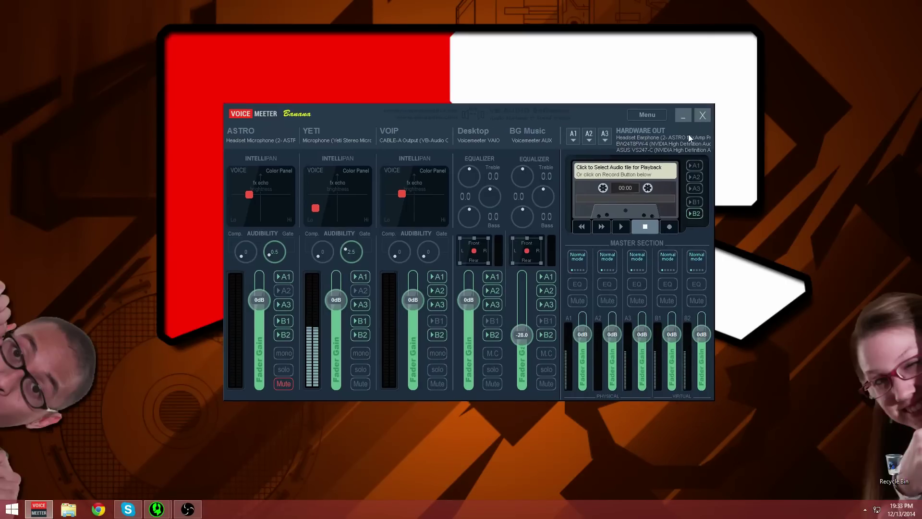